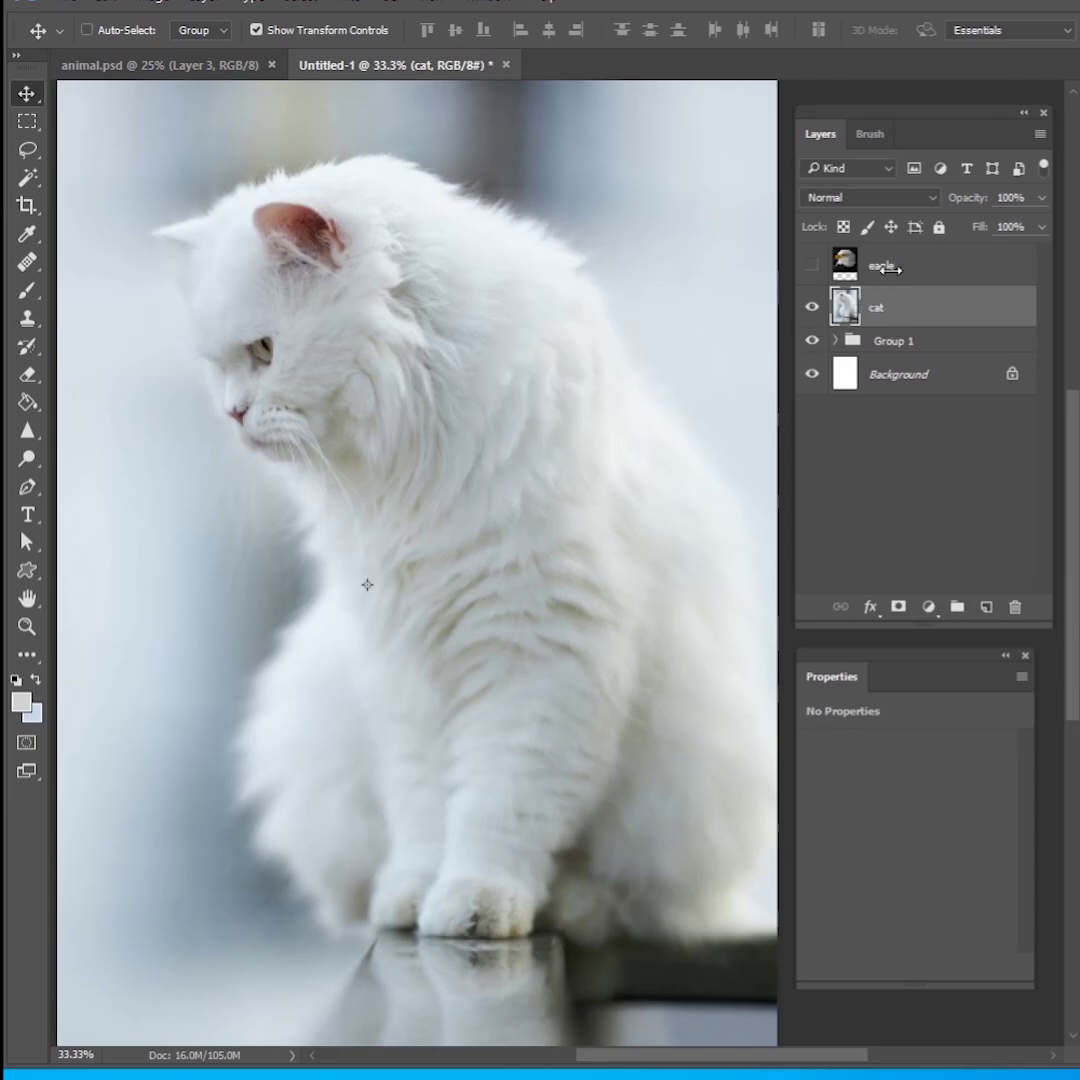
- Show the eagle layer and reposition it so the eagle's head covers the cat's head
left_click(813, 266)
left_click(870, 268)
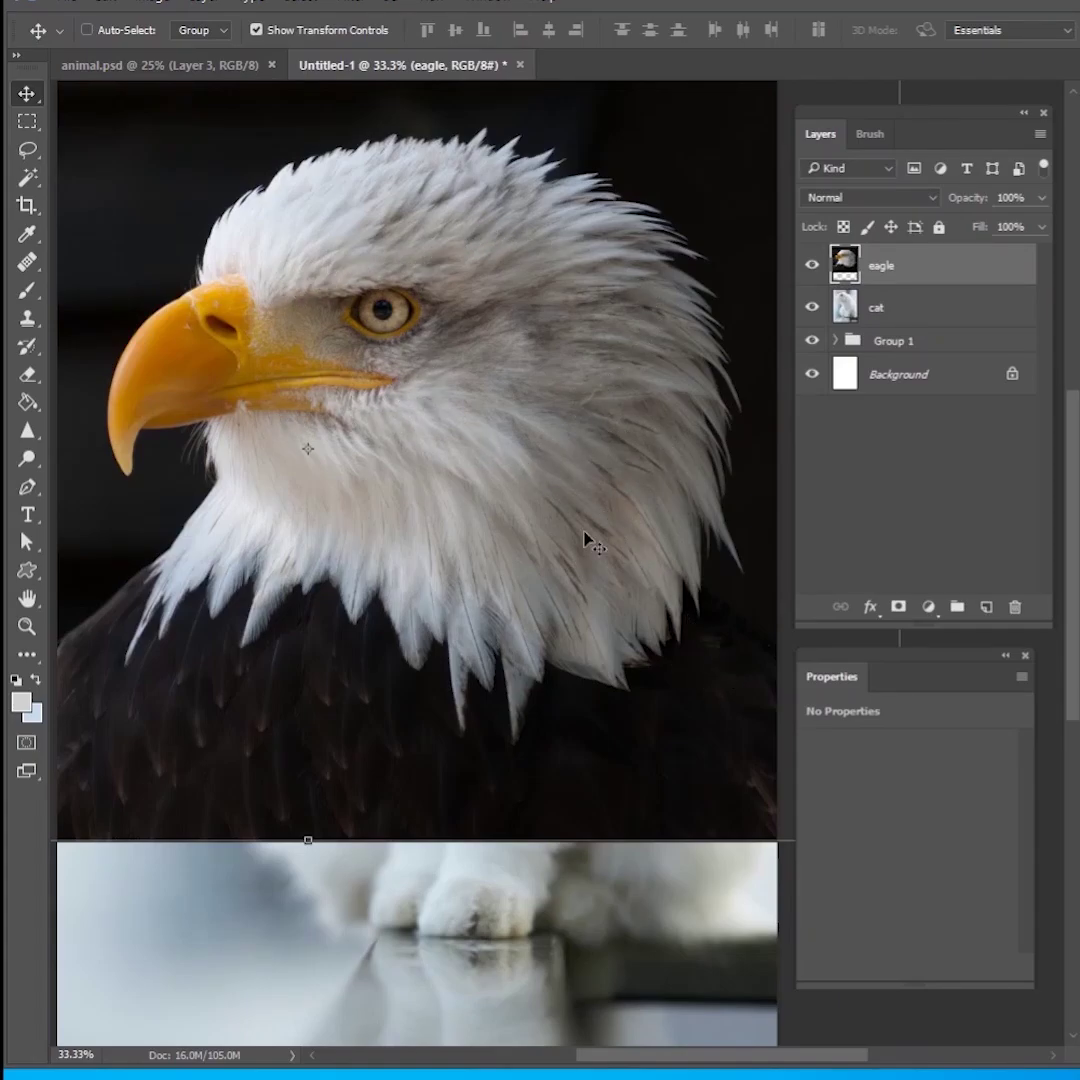
left_click_drag(487, 336, 490, 570)
left_click_drag(598, 563, 590, 628)
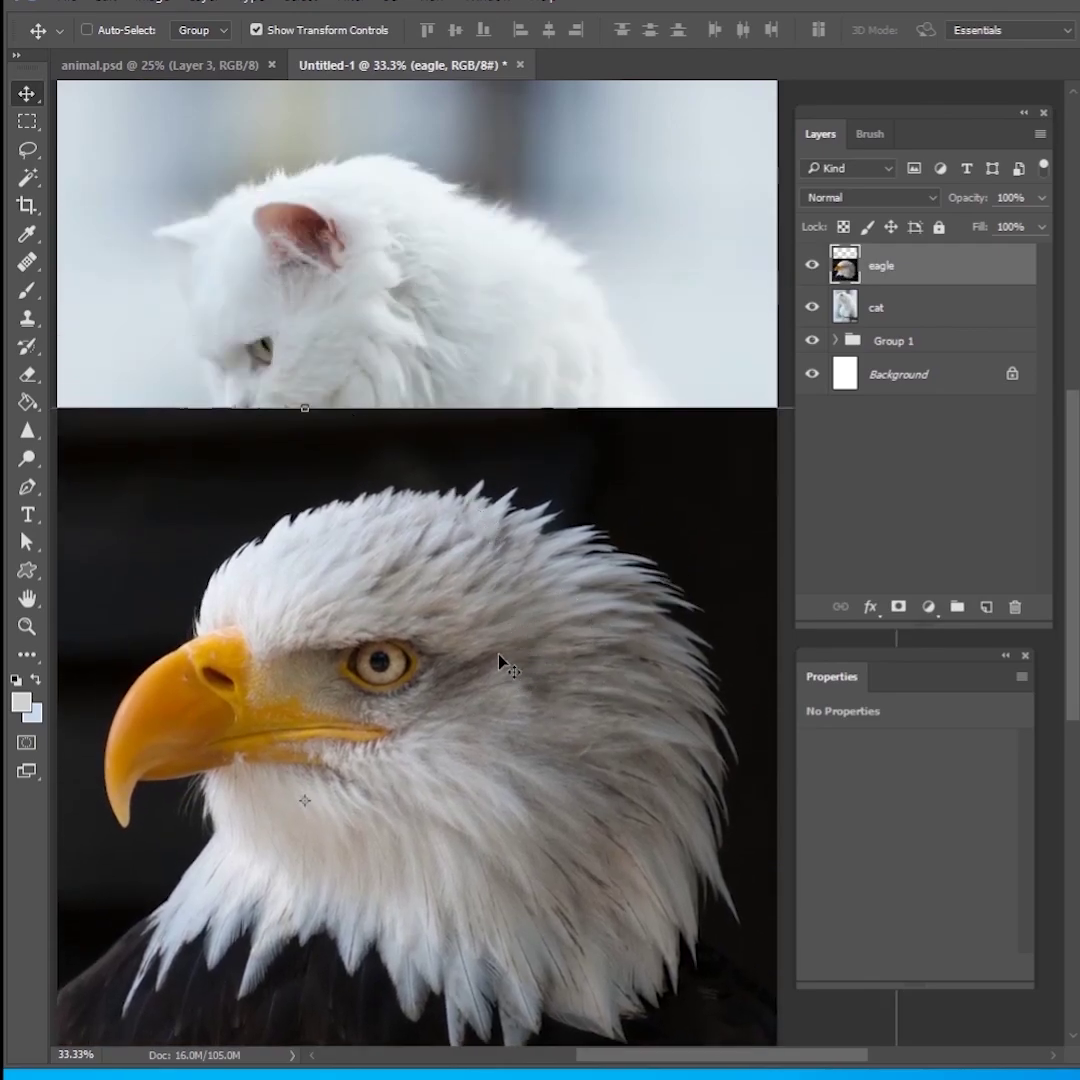
left_click_drag(501, 547, 455, 615)
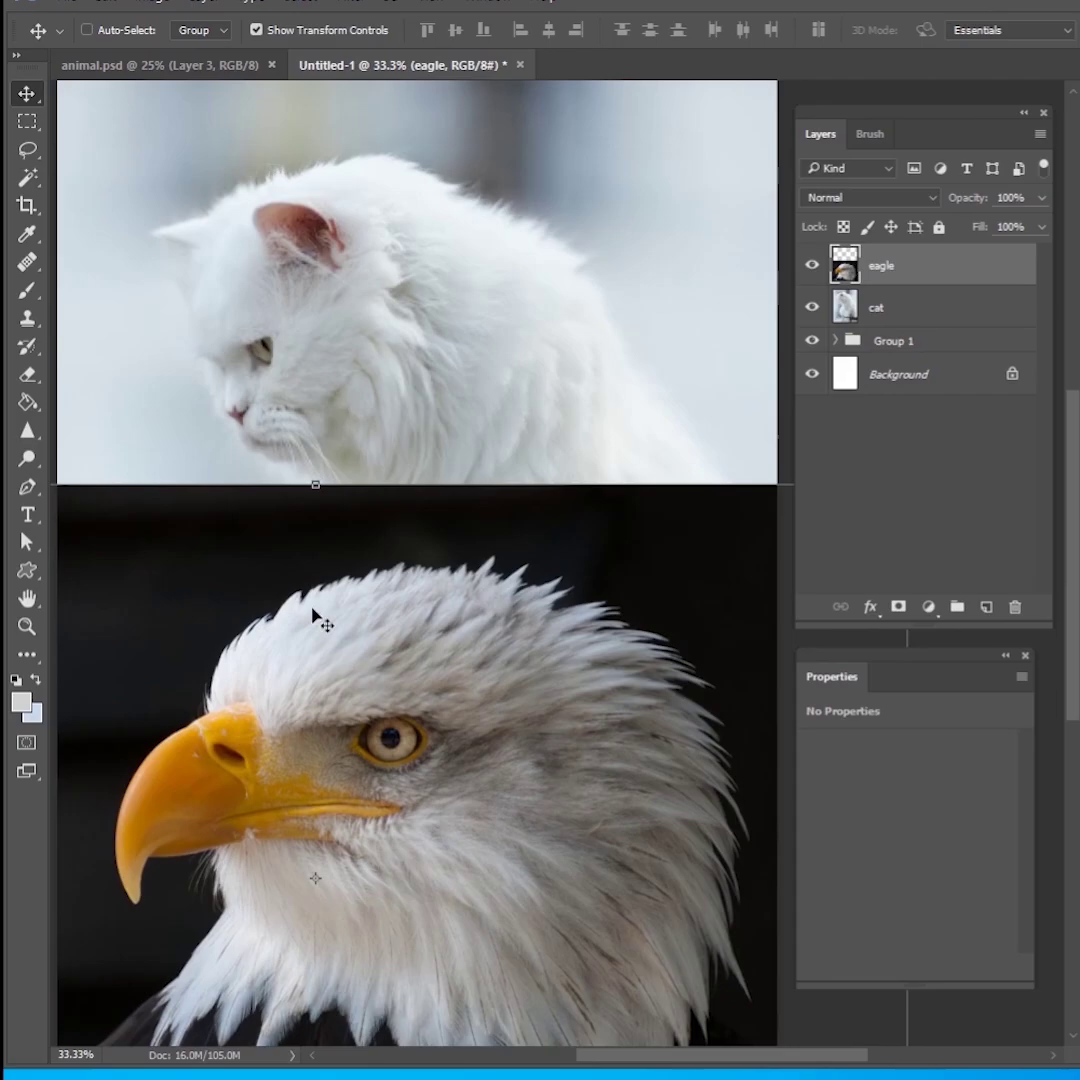
left_click_drag(415, 690, 458, 453)
left_click_drag(483, 549, 458, 470)
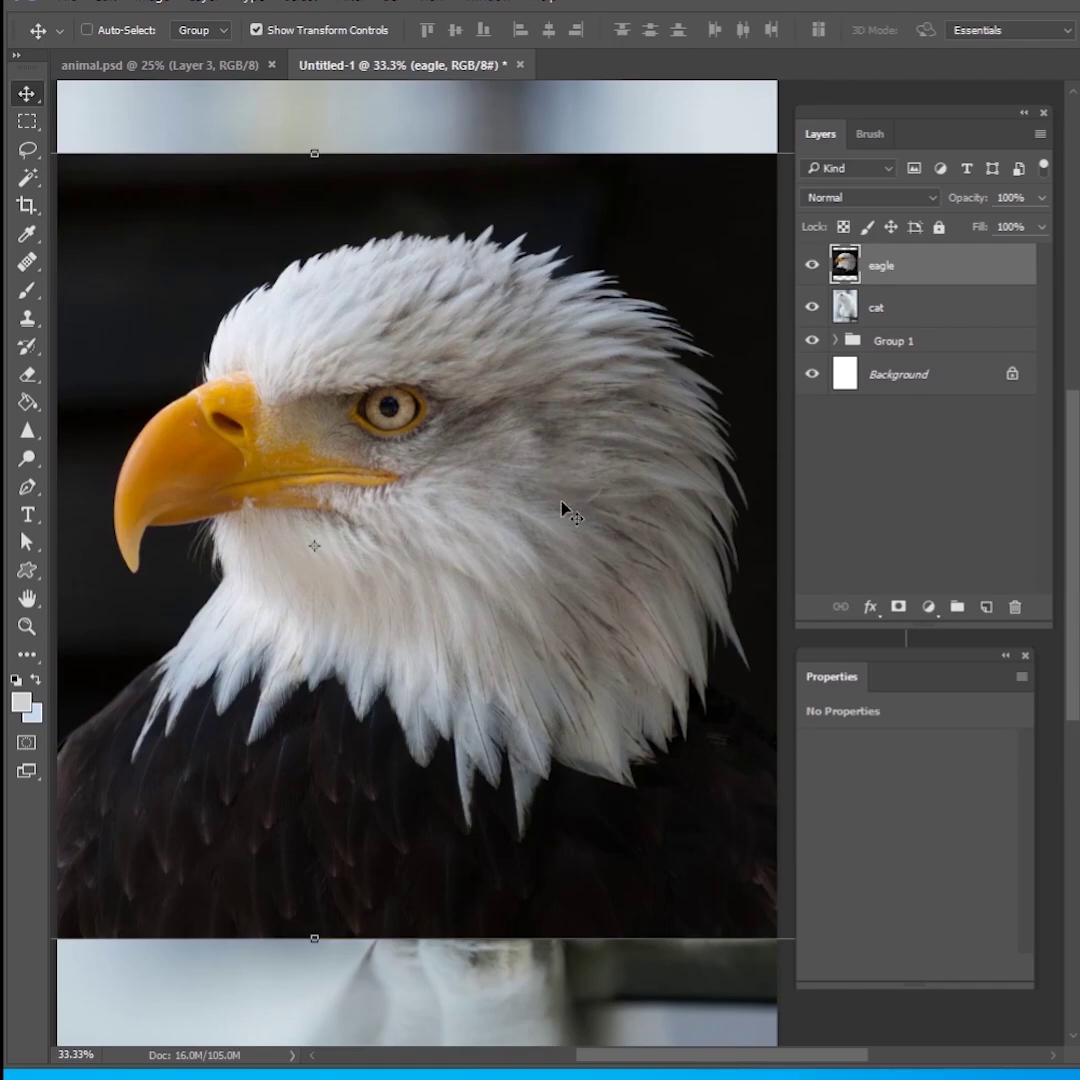
left_click_drag(518, 374, 508, 640)
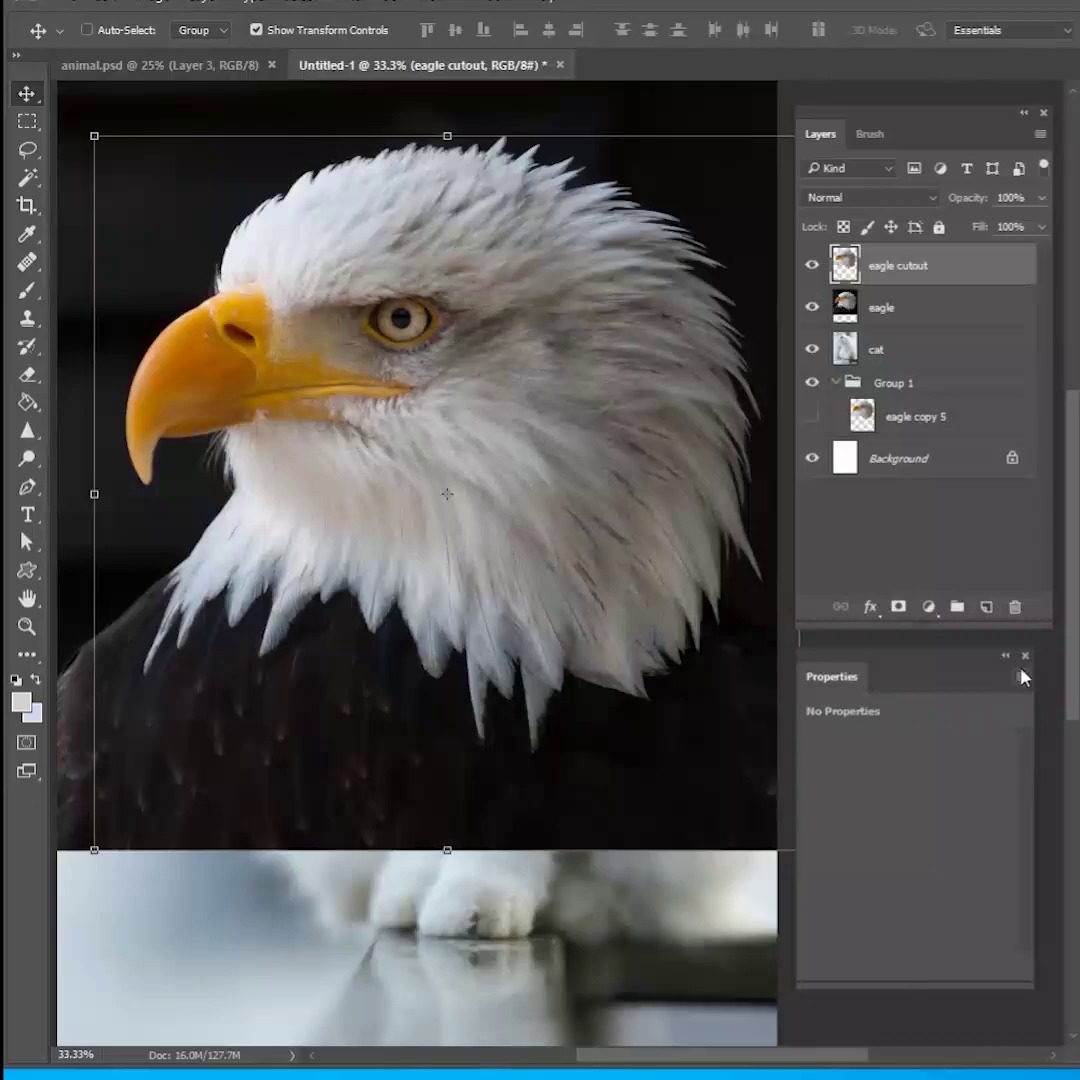
- Hide the original eagle layer, then scale the eagle cutout to about 76% and rotate it about -13° over the cat's head
left_click(812, 307)
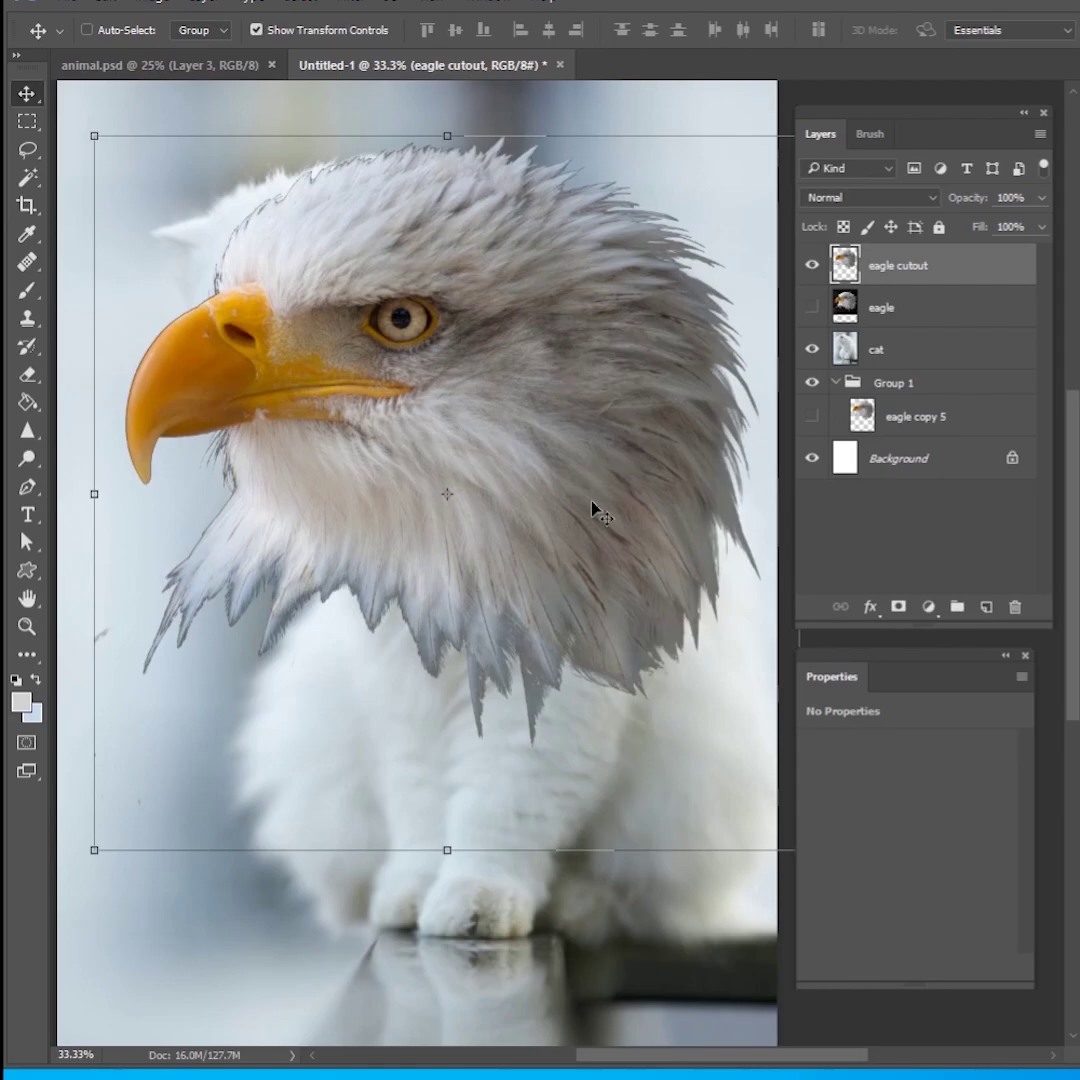
left_click_drag(388, 514, 546, 455)
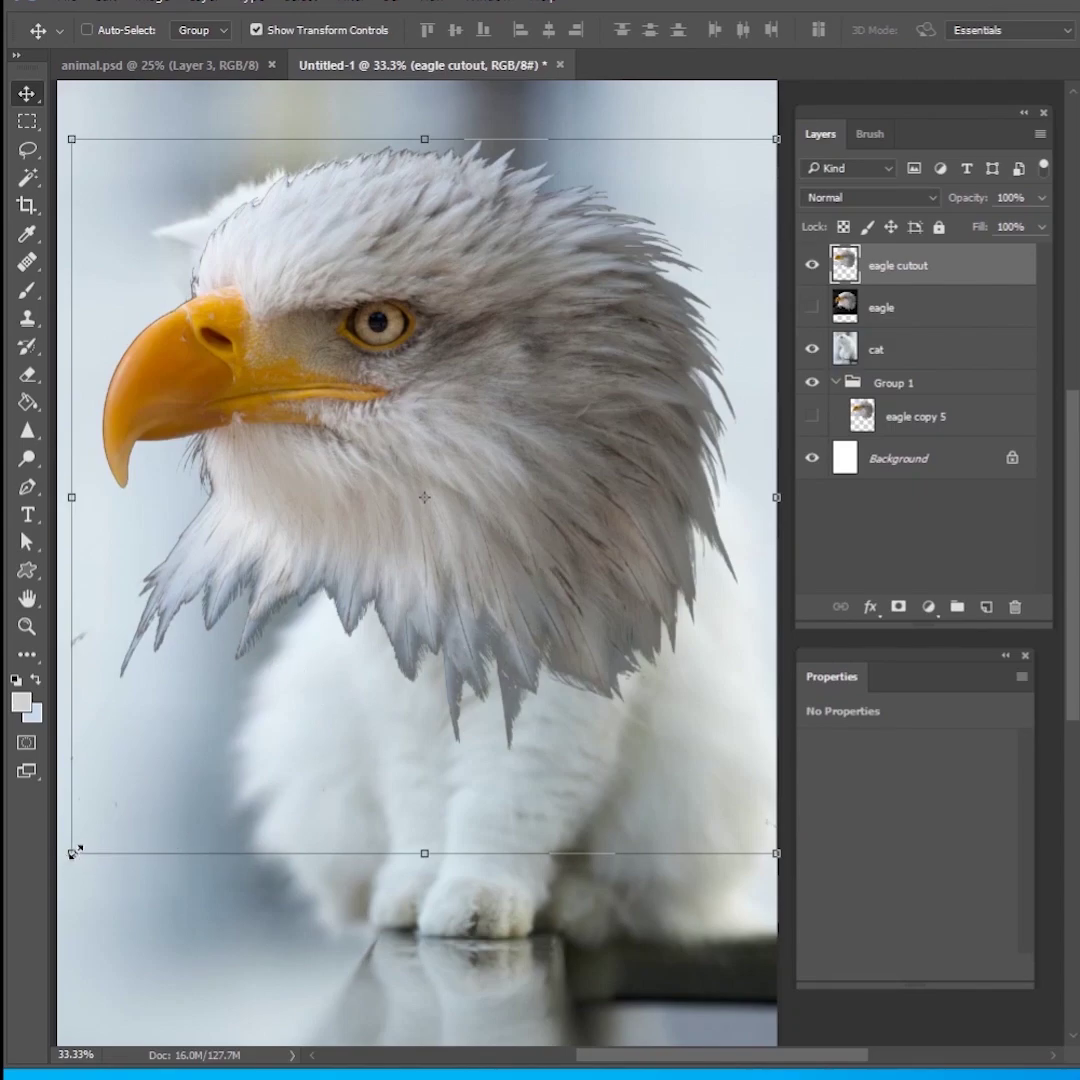
left_click_drag(72, 852, 198, 728)
left_click_drag(410, 815, 540, 815)
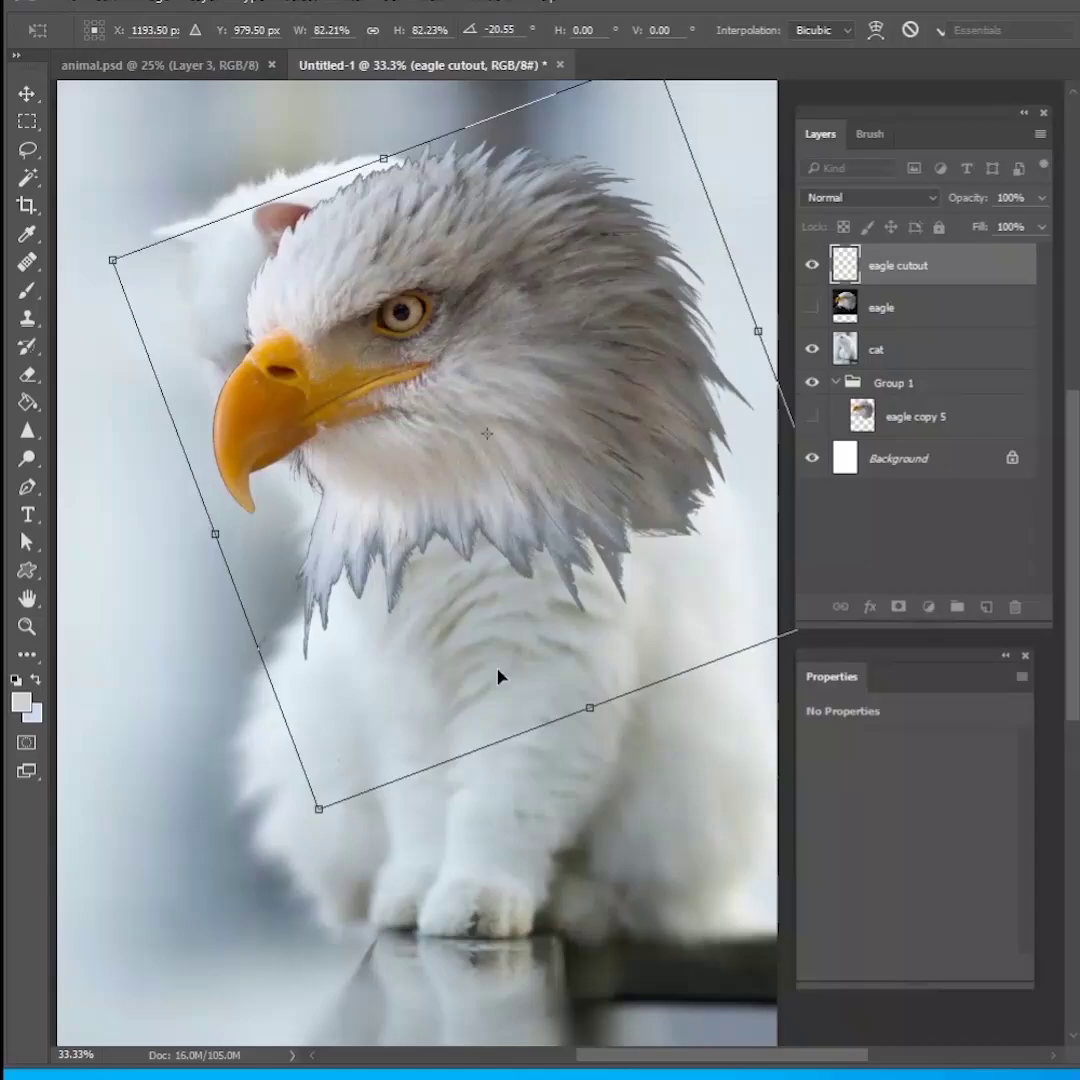
left_click_drag(579, 573, 521, 550)
left_click_drag(262, 784, 281, 734)
left_click_drag(464, 770, 416, 772)
left_click_drag(522, 521, 496, 544)
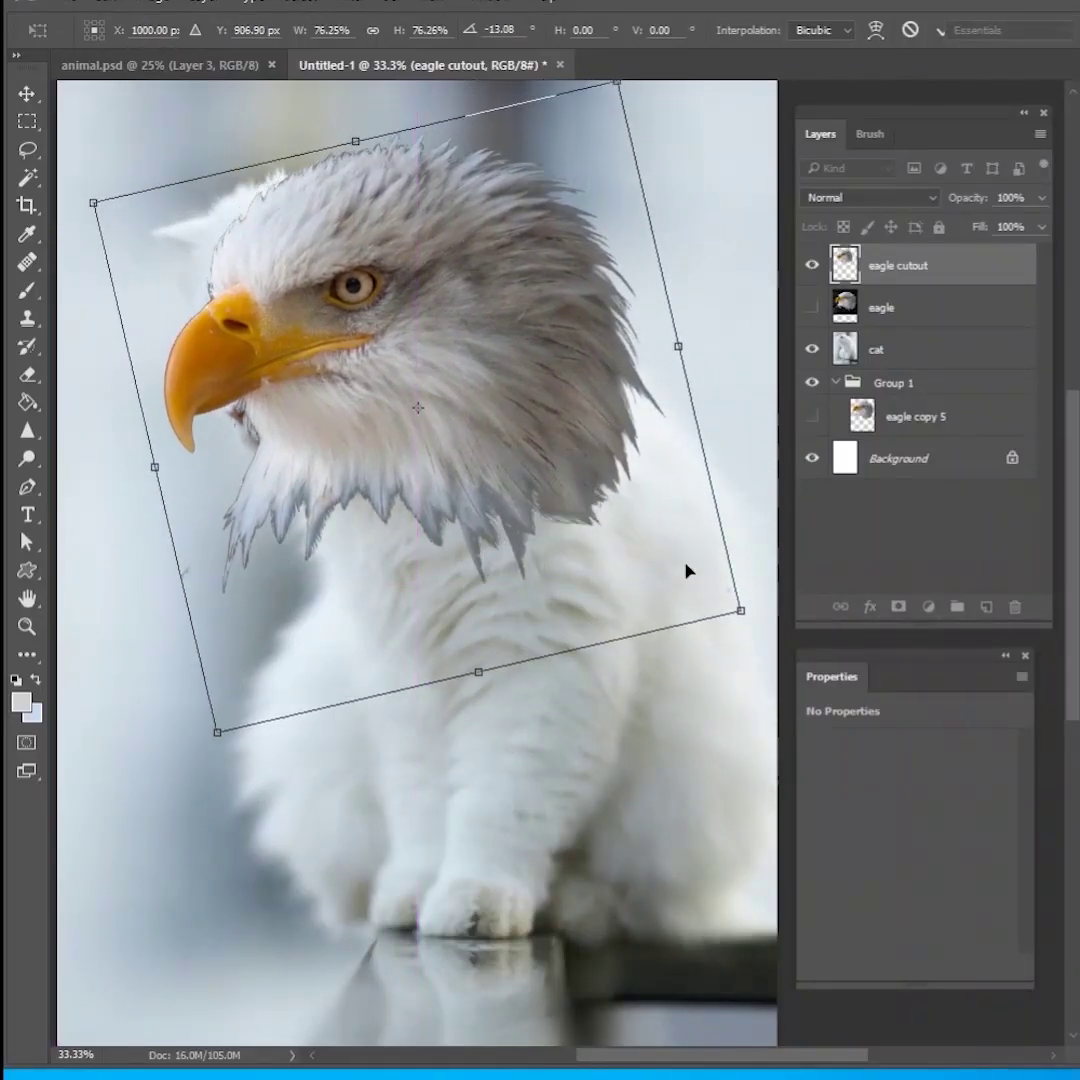
- Reduce the eagle cutout to about 72% scale and tilt it to about -17.6° over the cat's head
left_click_drag(742, 605, 699, 583)
mouse_move(580, 530)
left_mouse_down()
mouse_move(552, 574)
mouse_move(586, 557)
left_mouse_up()
left_click_drag(694, 610, 728, 639)
left_click_drag(618, 566, 626, 543)
left_click_drag(645, 328, 679, 294)
left_click_drag(603, 398, 606, 414)
left_click_drag(242, 738, 246, 732)
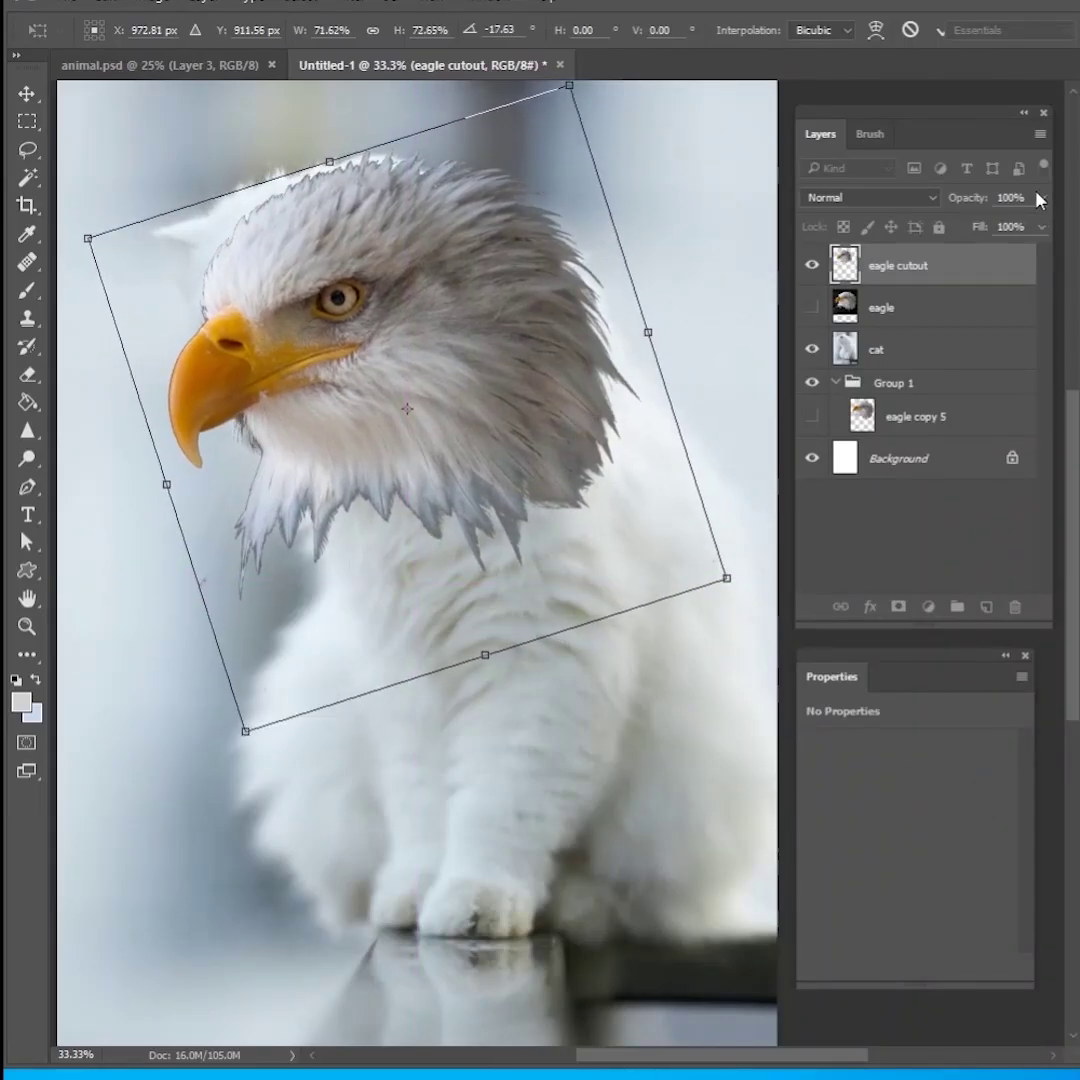
- Lower the eagle cutout's opacity to 72% and align it with the cat's head at about 74% scale and -19° rotation
left_click_drag(1041, 197, 1013, 232)
left_click_drag(560, 470, 528, 501)
left_click_drag(641, 362, 637, 323)
left_click_drag(516, 410, 525, 400)
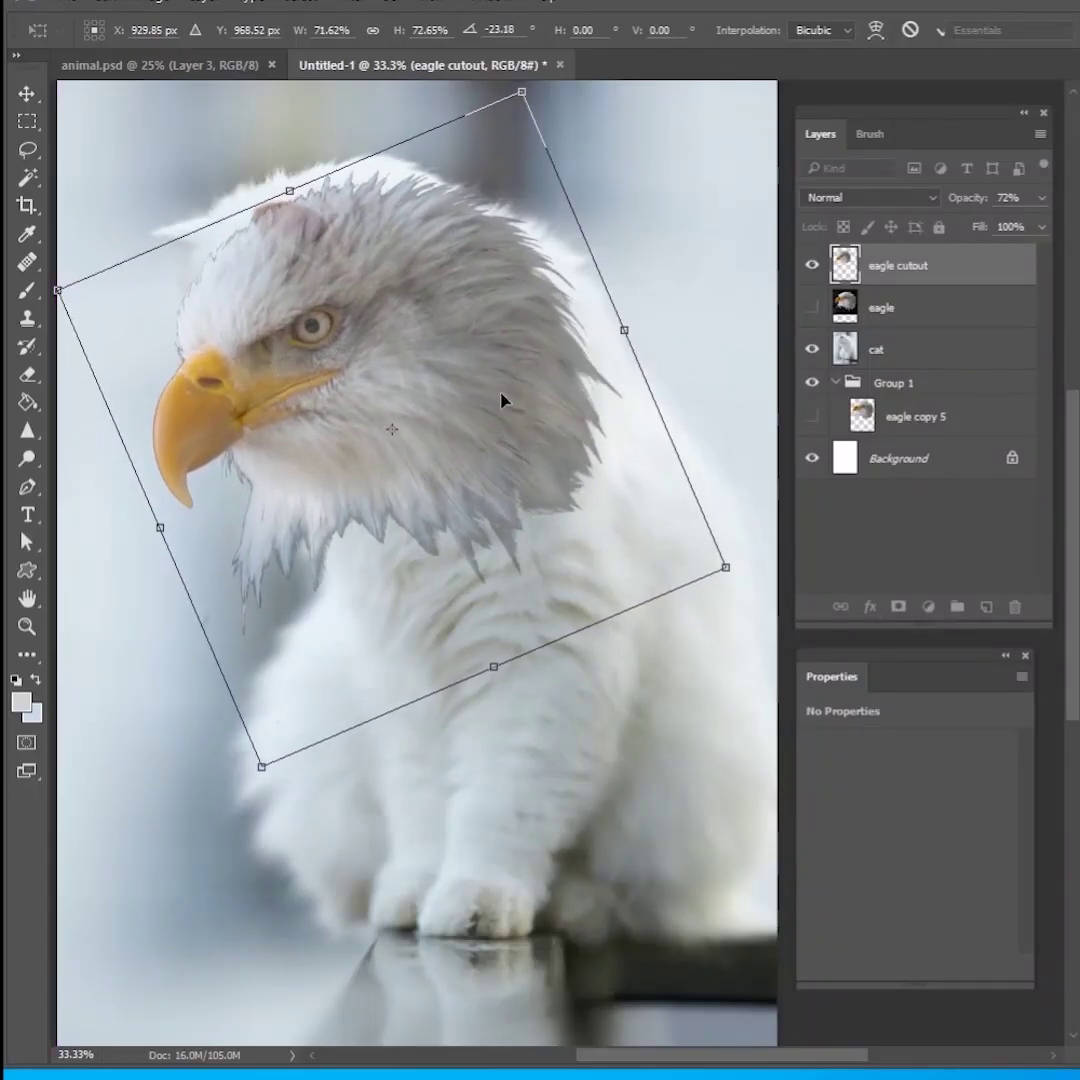
mouse_move(643, 311)
left_mouse_down()
mouse_move(664, 322)
mouse_move(645, 340)
left_mouse_up()
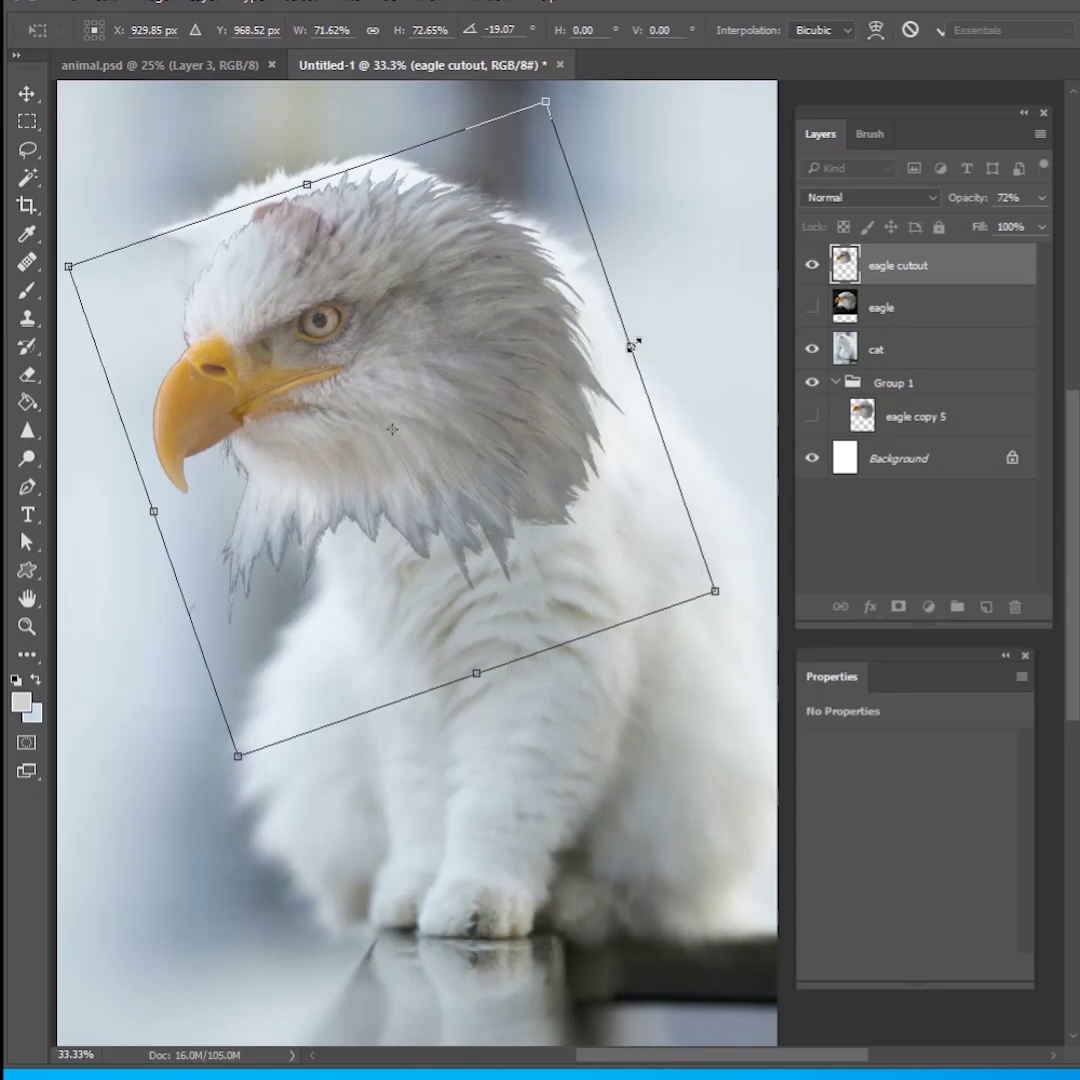
left_click_drag(717, 584, 731, 601)
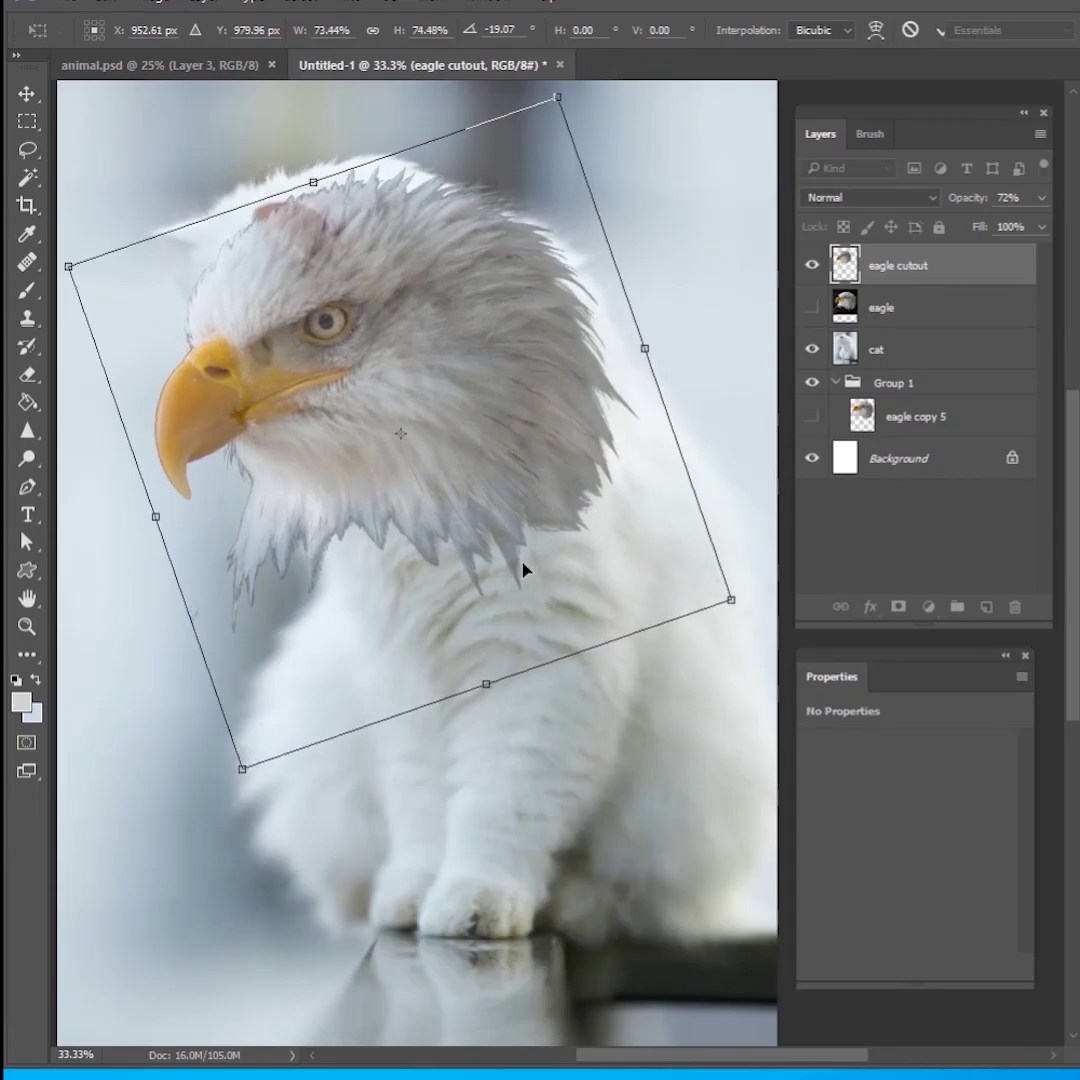
left_click_drag(523, 569, 535, 561)
- Restore the eagle cutout's opacity to 100%, shift it slightly upward and apply the transform
left_click(1041, 197)
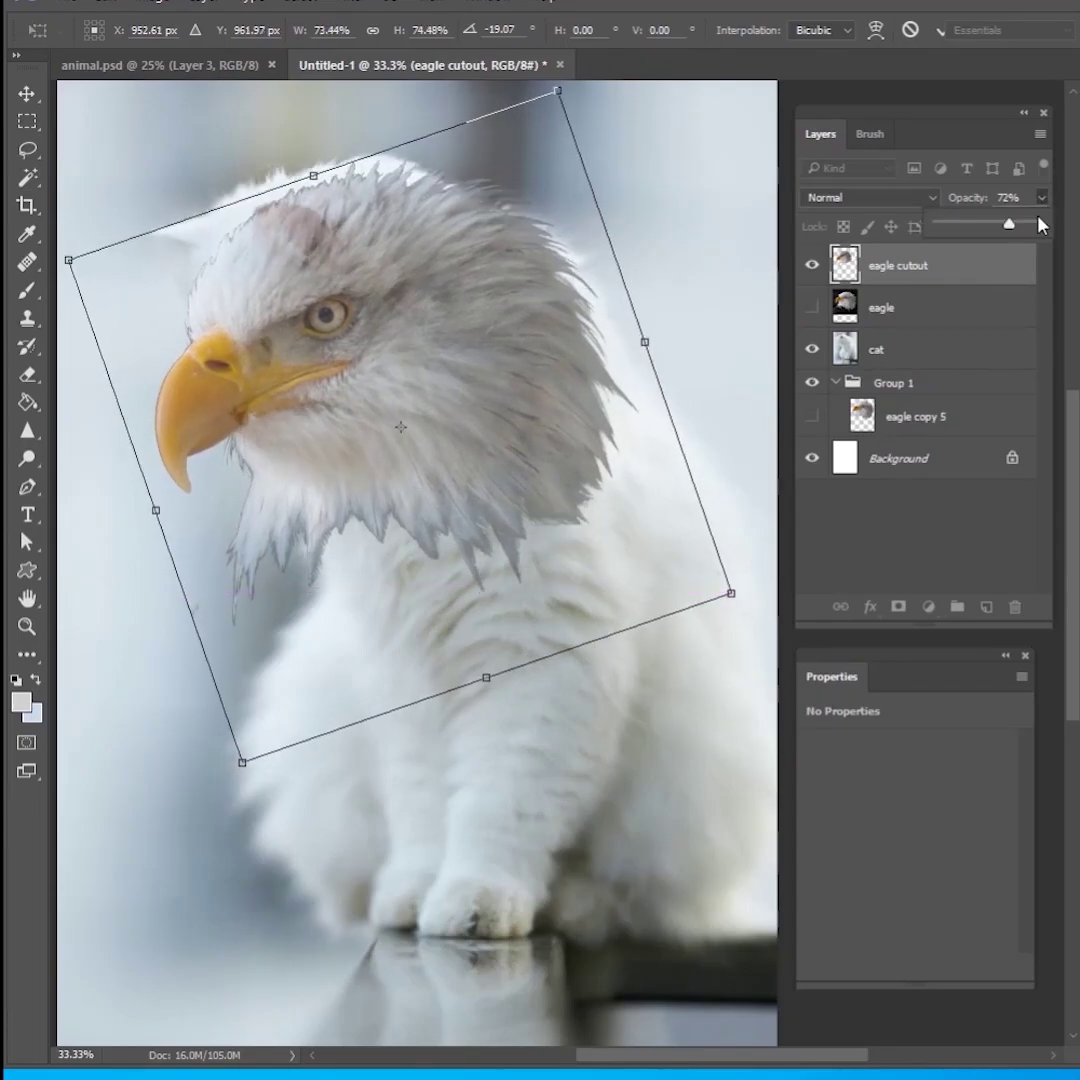
left_click_drag(1008, 222, 1055, 226)
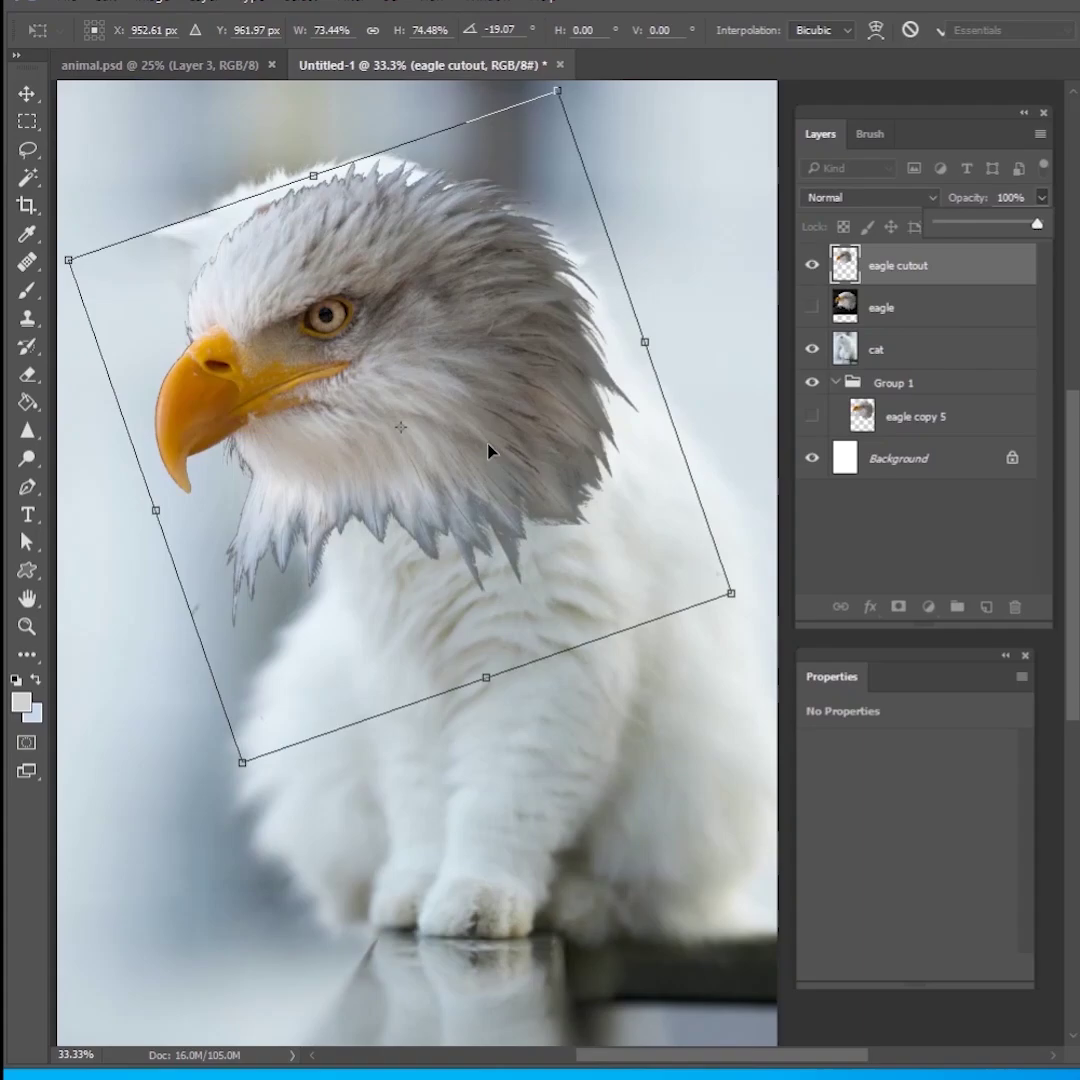
left_click_drag(488, 452, 492, 441)
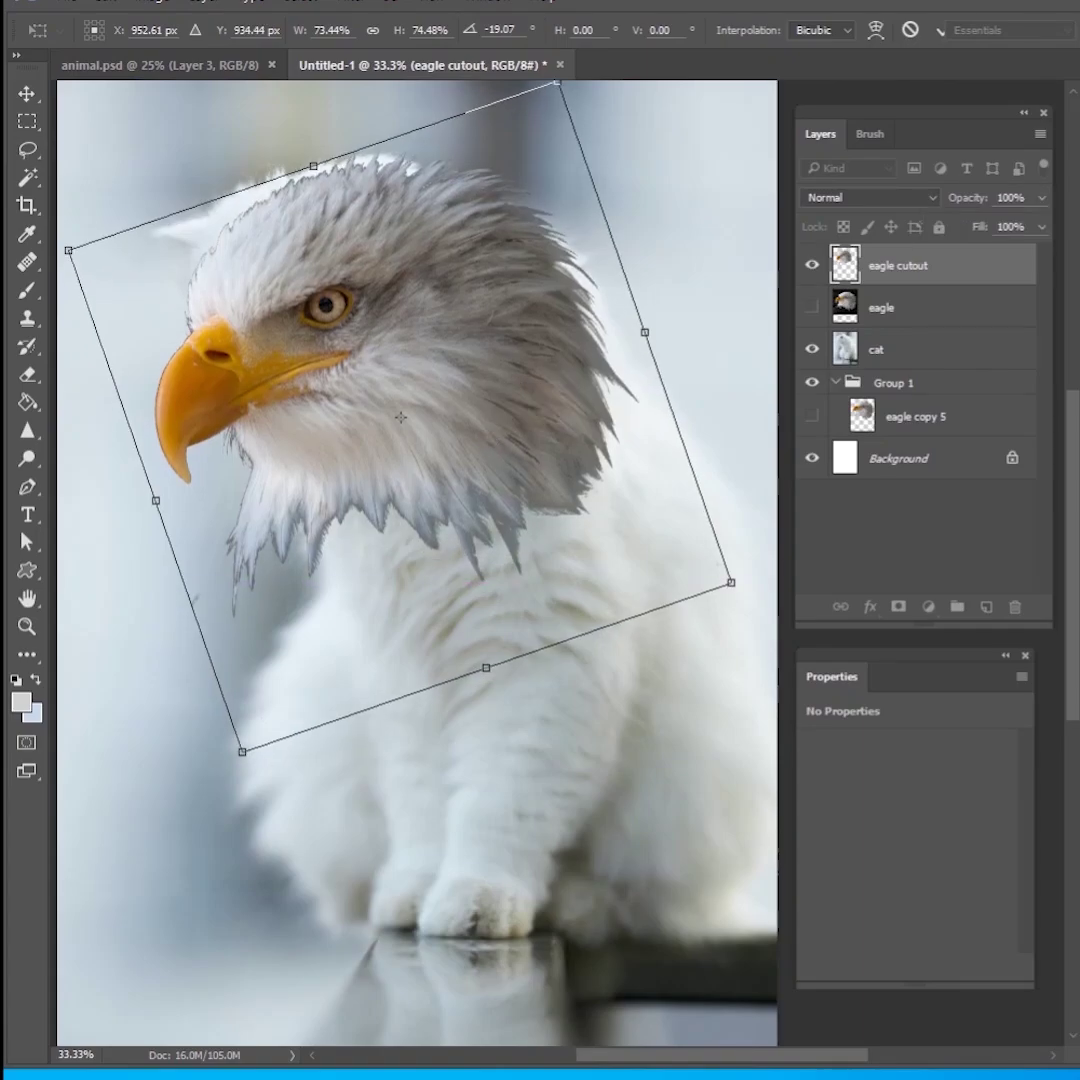
key("Return")
- Add a layer mask to the eagle cutout and lightly mask its lower neck feathers with a soft black 291 px brush at 3% flow
left_click(898, 606)
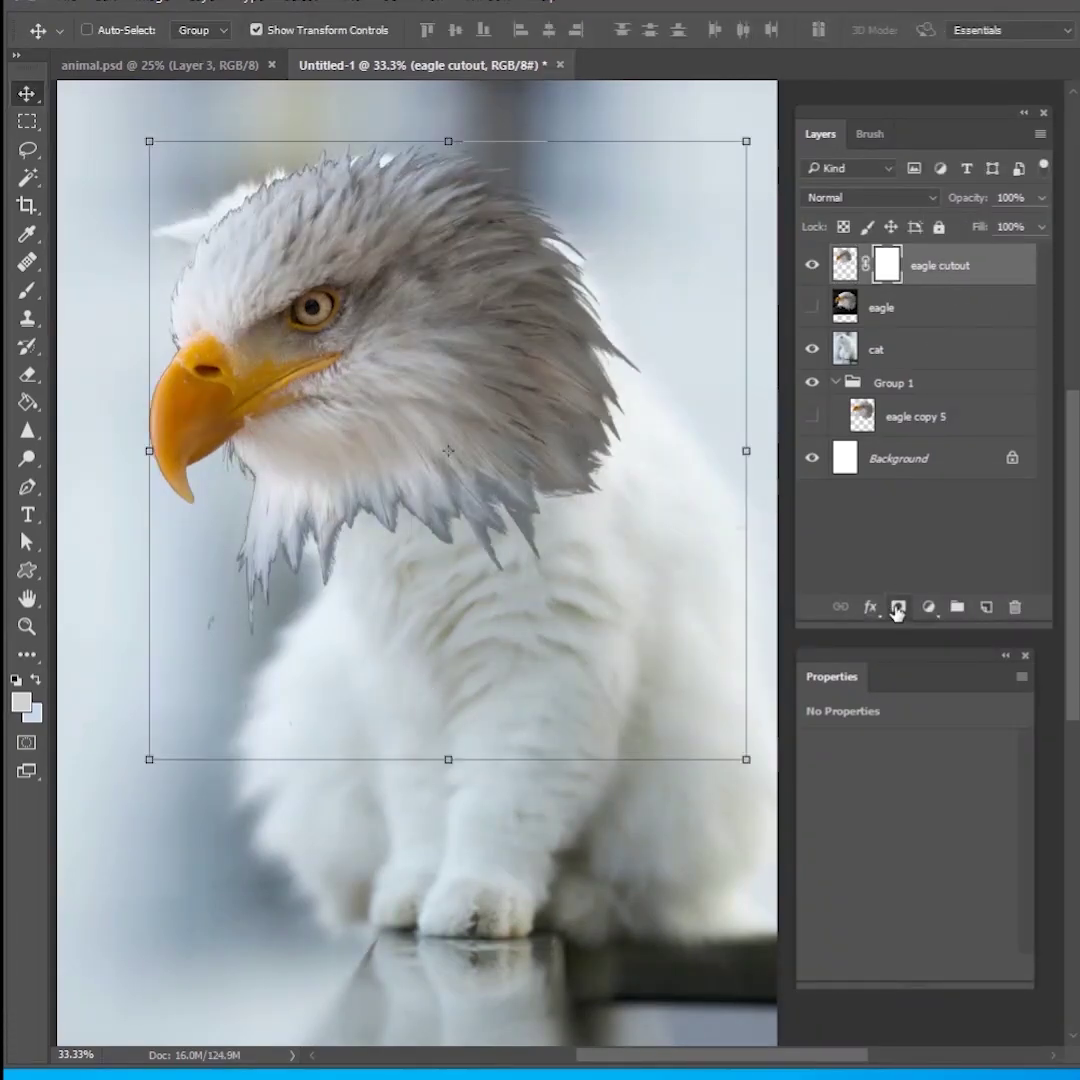
left_click(27, 290)
right_click(702, 552)
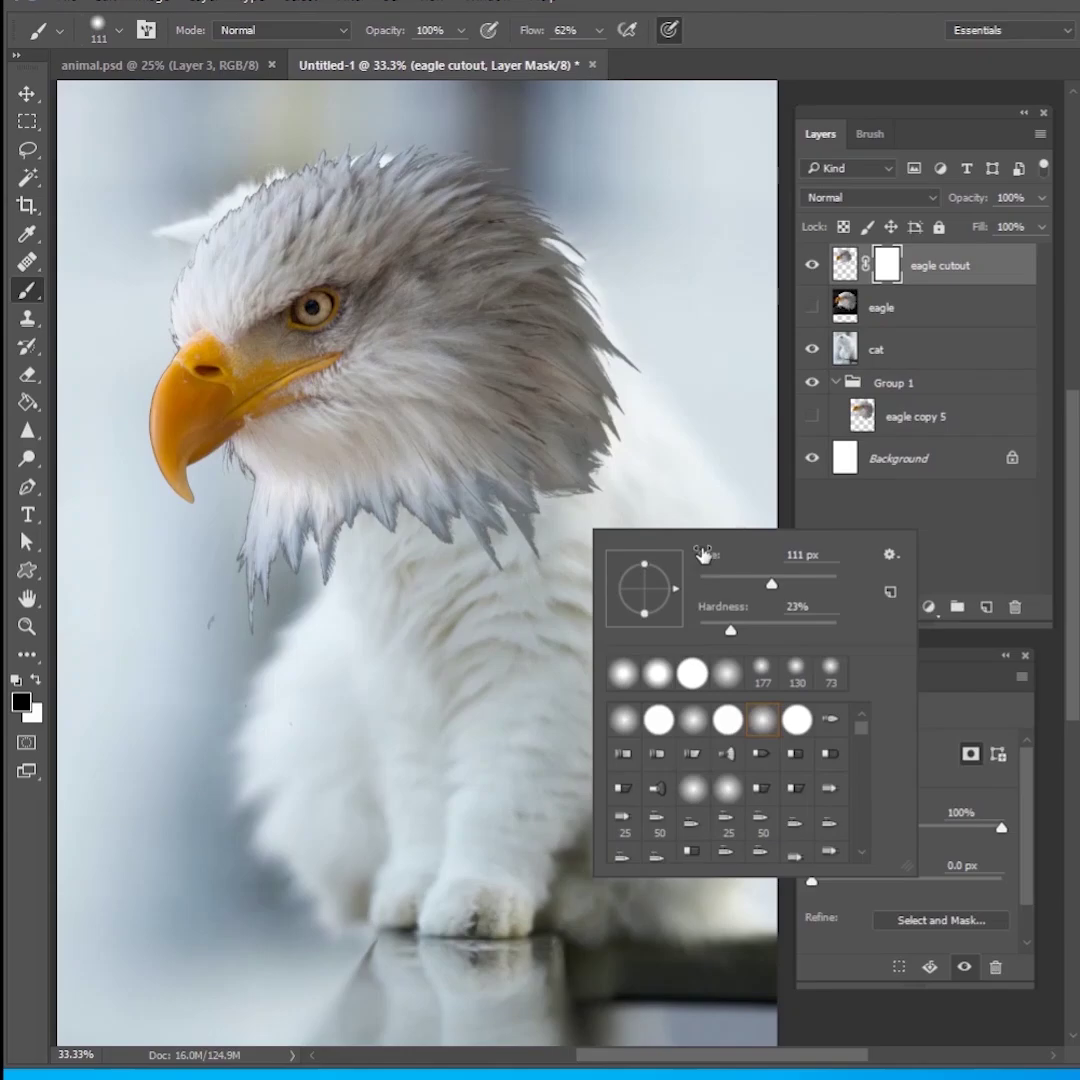
left_click(599, 30)
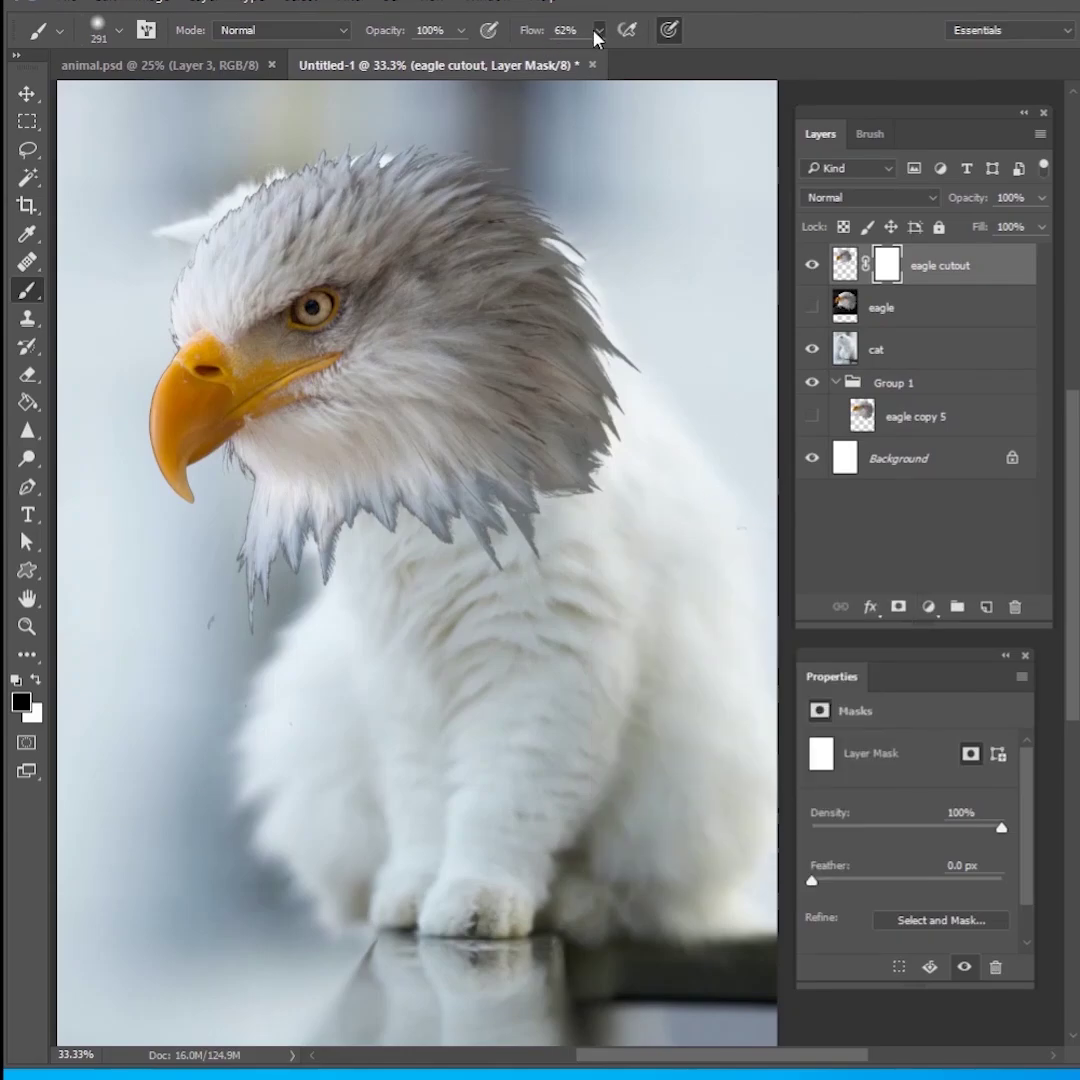
left_click_drag(600, 56, 539, 58)
mouse_move(508, 580)
left_mouse_down()
mouse_move(469, 525)
mouse_move(520, 574)
mouse_move(501, 502)
mouse_move(452, 519)
left_mouse_up()
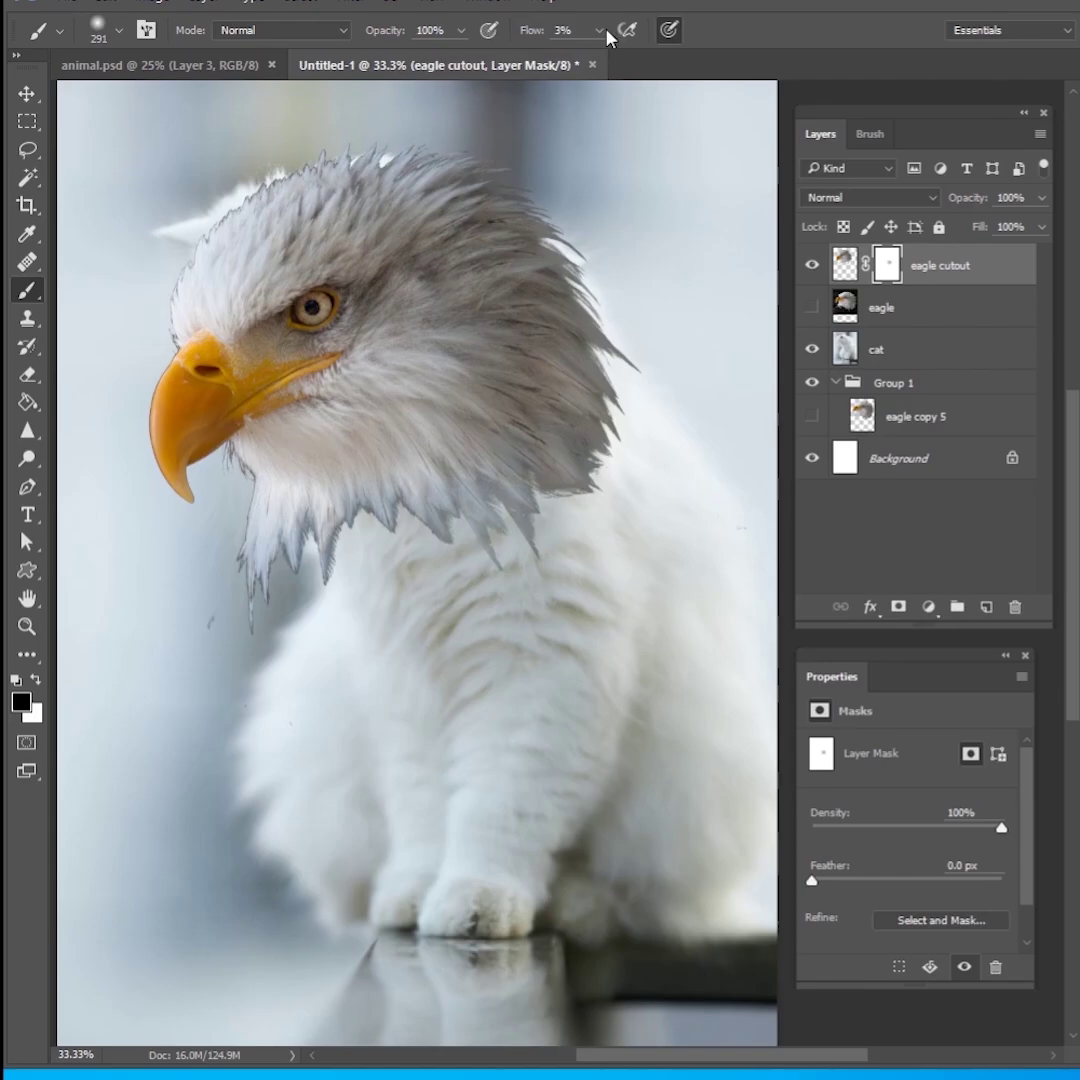
- Raise the brush flow to 18% and mask out the lower neck feathers, finishing the area below the beak with a 146 px brush
left_click_drag(599, 30, 615, 60)
mouse_move(284, 620)
left_mouse_down()
mouse_move(252, 568)
mouse_move(316, 533)
mouse_move(277, 554)
mouse_move(357, 489)
mouse_move(441, 513)
mouse_move(362, 521)
mouse_move(470, 440)
mouse_move(564, 475)
mouse_move(597, 513)
mouse_move(608, 446)
mouse_move(440, 380)
mouse_move(338, 514)
mouse_move(235, 507)
left_mouse_up()
right_click(248, 520)
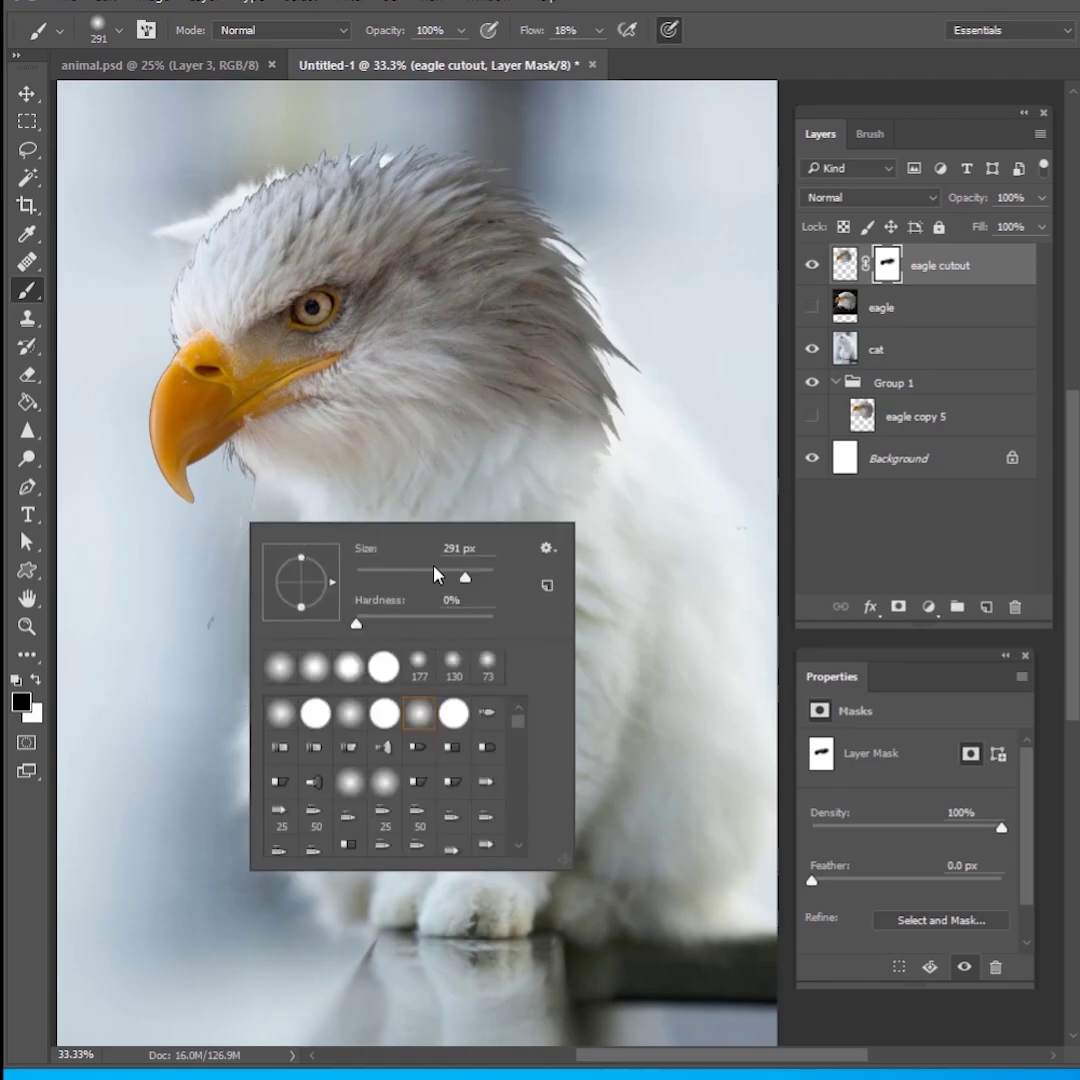
left_click(418, 570)
left_click_drag(193, 599, 241, 628)
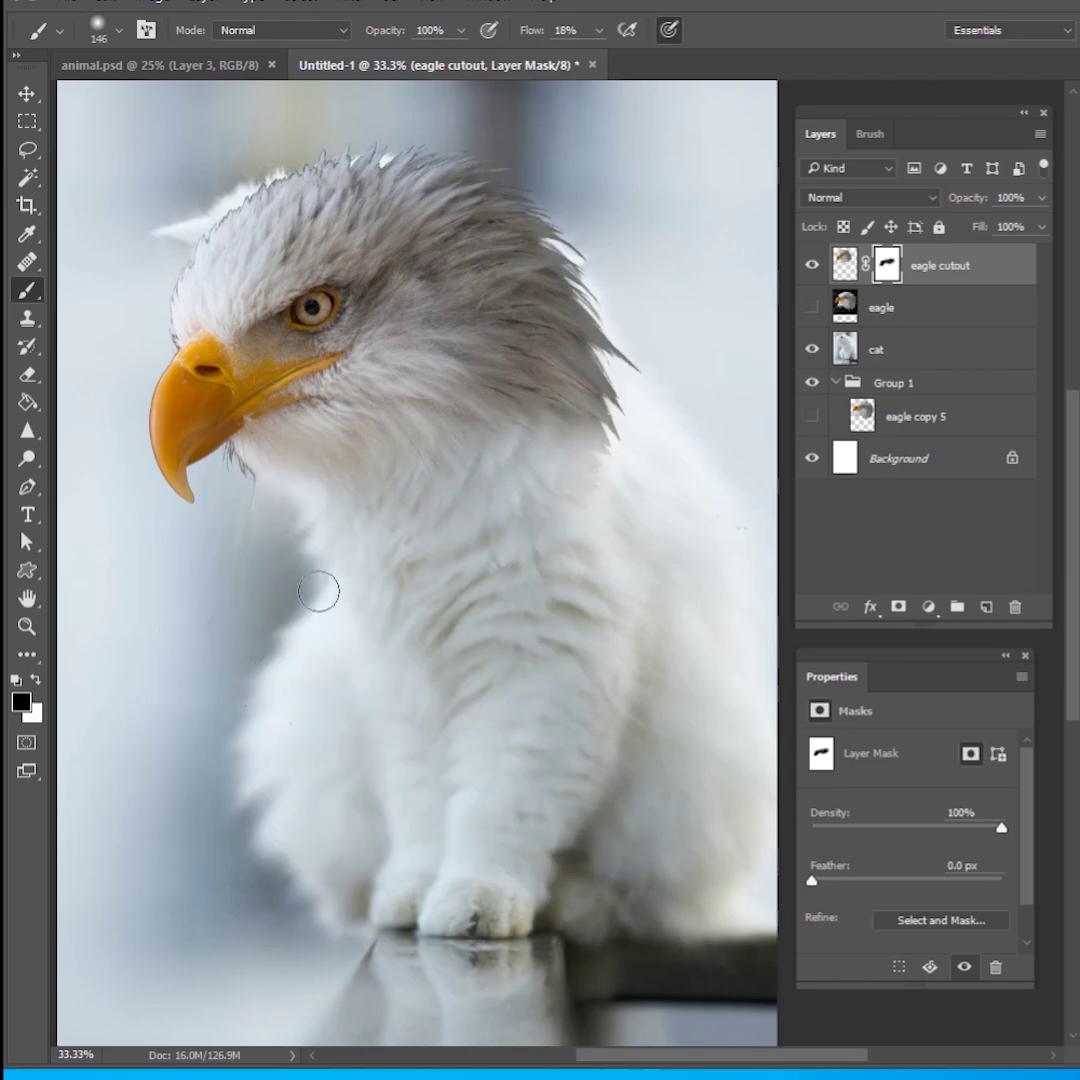
mouse_move(239, 485)
left_mouse_down()
mouse_move(230, 458)
mouse_move(276, 498)
left_mouse_up()
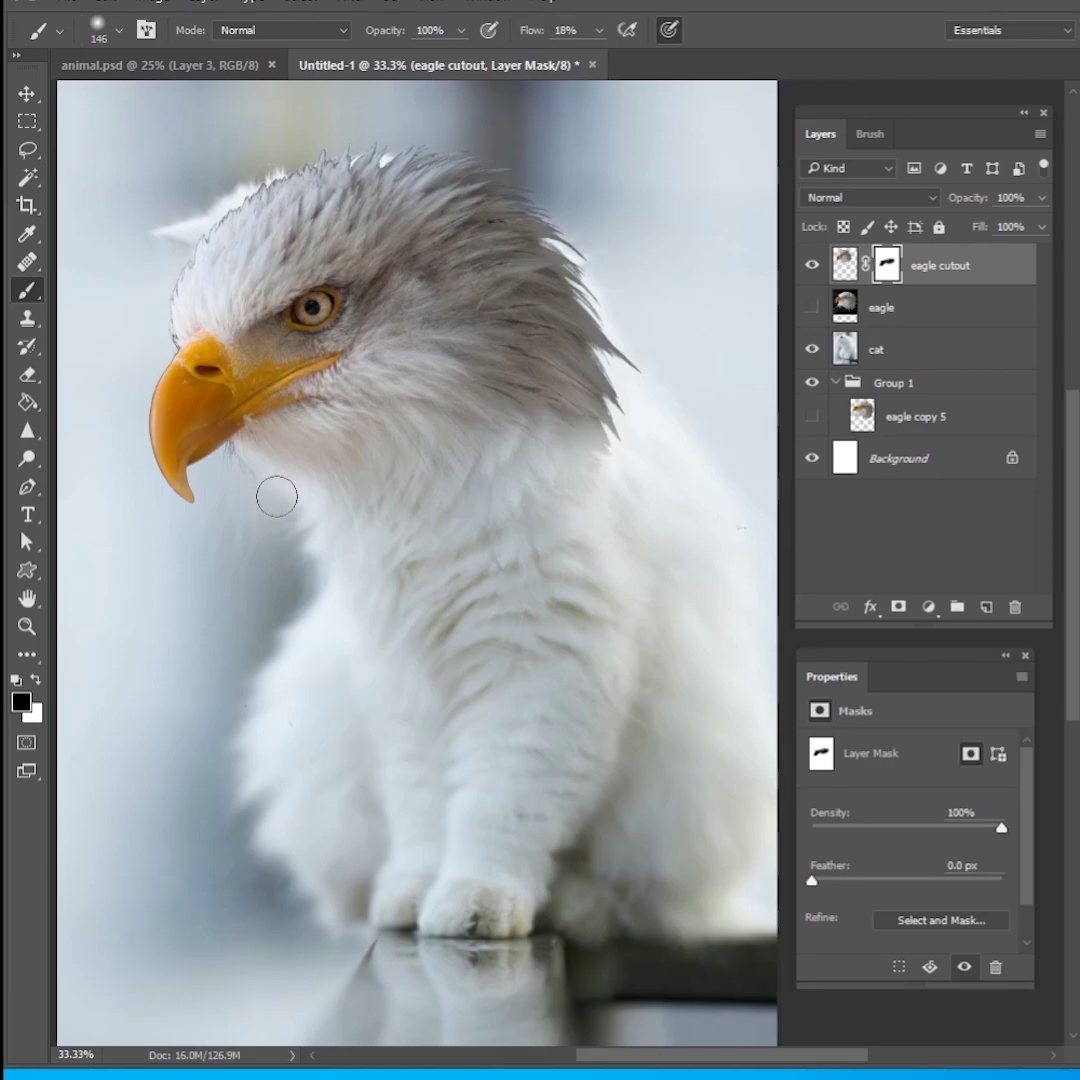
- Enlarge the soft brush to 354 px and fade the feathers along the back of the eagle's neck on the mask
right_click(389, 540)
left_click_drag(550, 482, 566, 480)
key("Return")
right_click(489, 492)
key("Return")
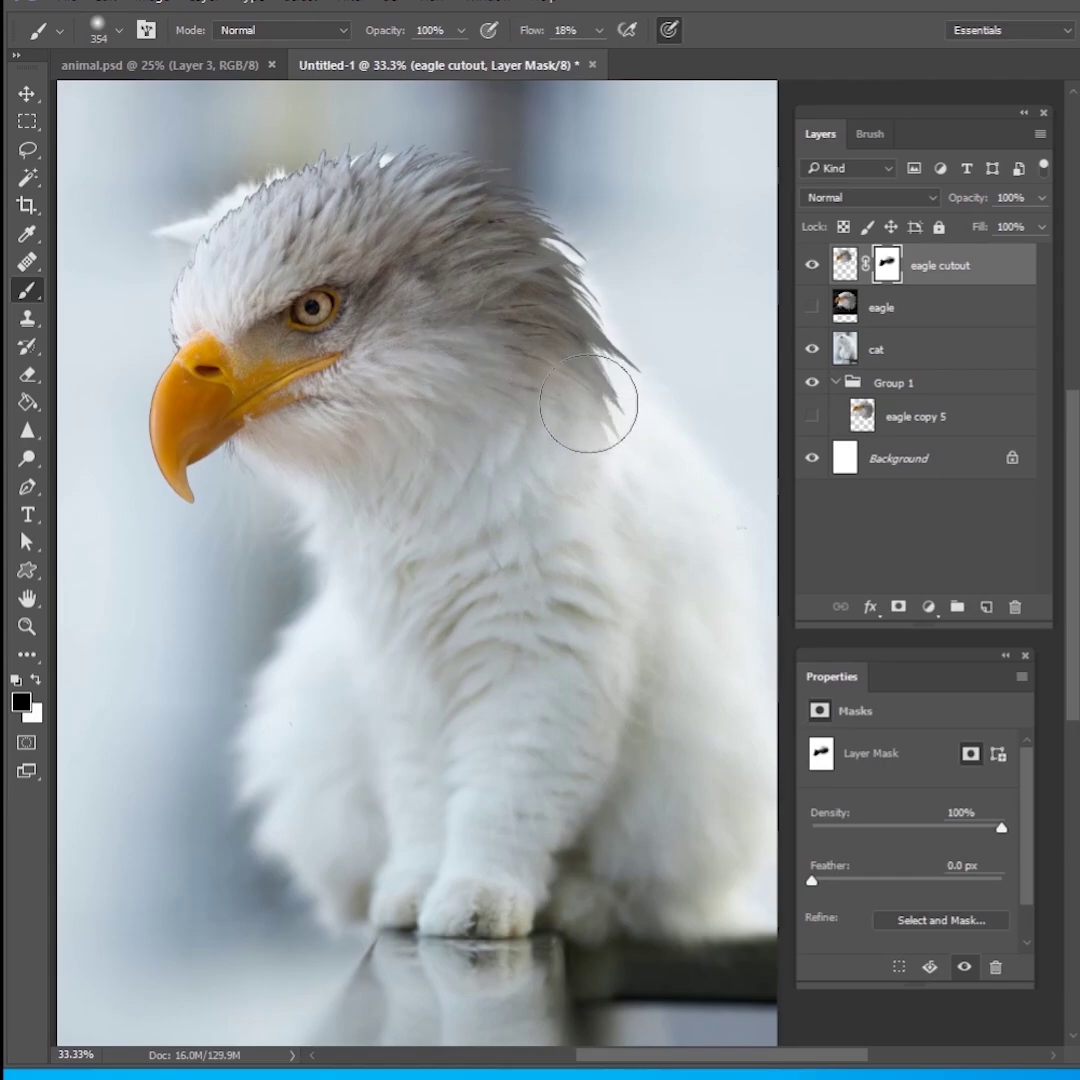
left_click(613, 439)
- Set the brush size to 177 px and mask the eagle's hard outline along the forehead and crown
right_click(152, 305)
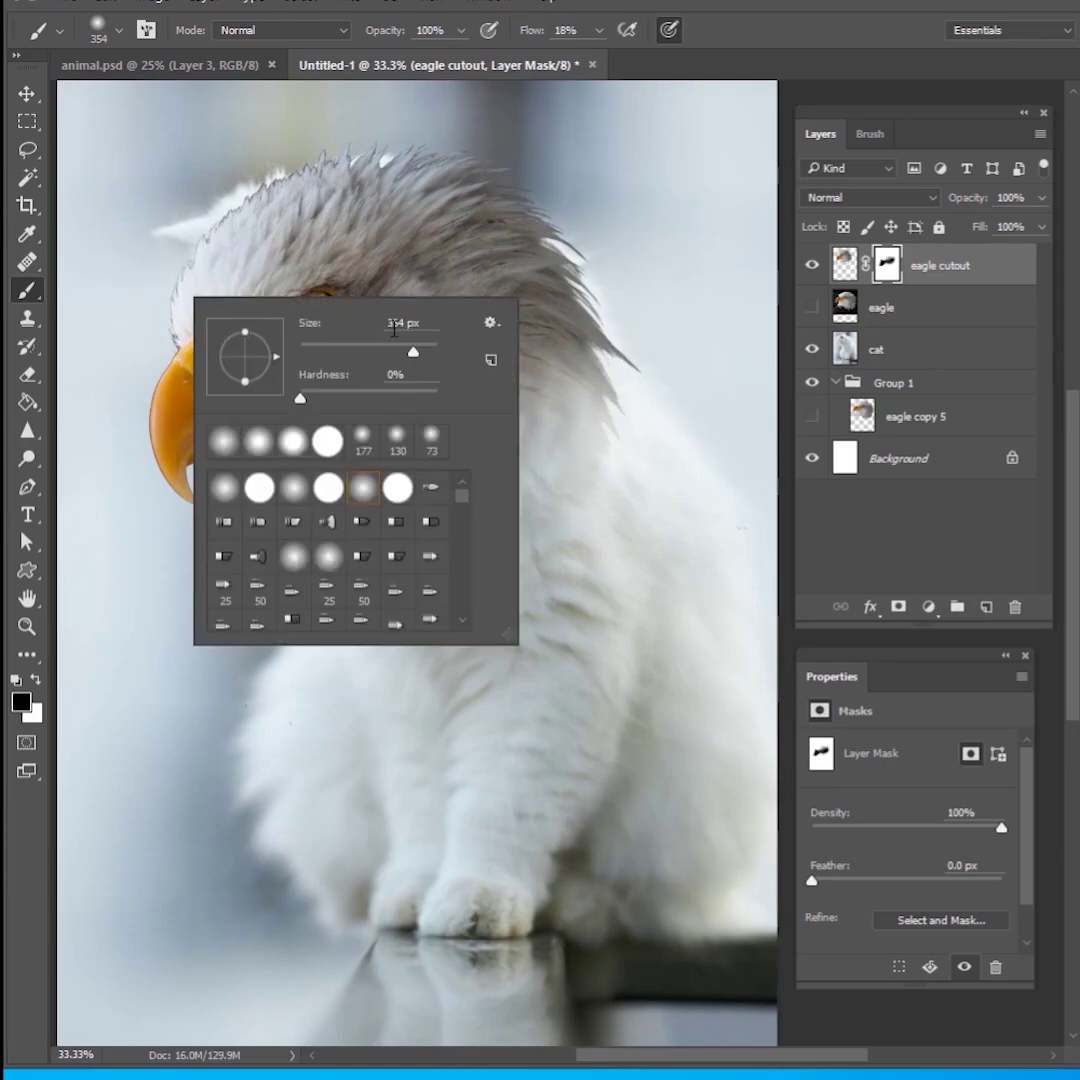
type("177")
key("Return")
mouse_move(157, 322)
left_mouse_down()
mouse_move(155, 276)
mouse_move(207, 205)
mouse_move(266, 174)
mouse_move(171, 251)
mouse_move(158, 274)
mouse_move(163, 331)
mouse_move(156, 316)
mouse_move(224, 191)
mouse_move(360, 130)
left_mouse_up()
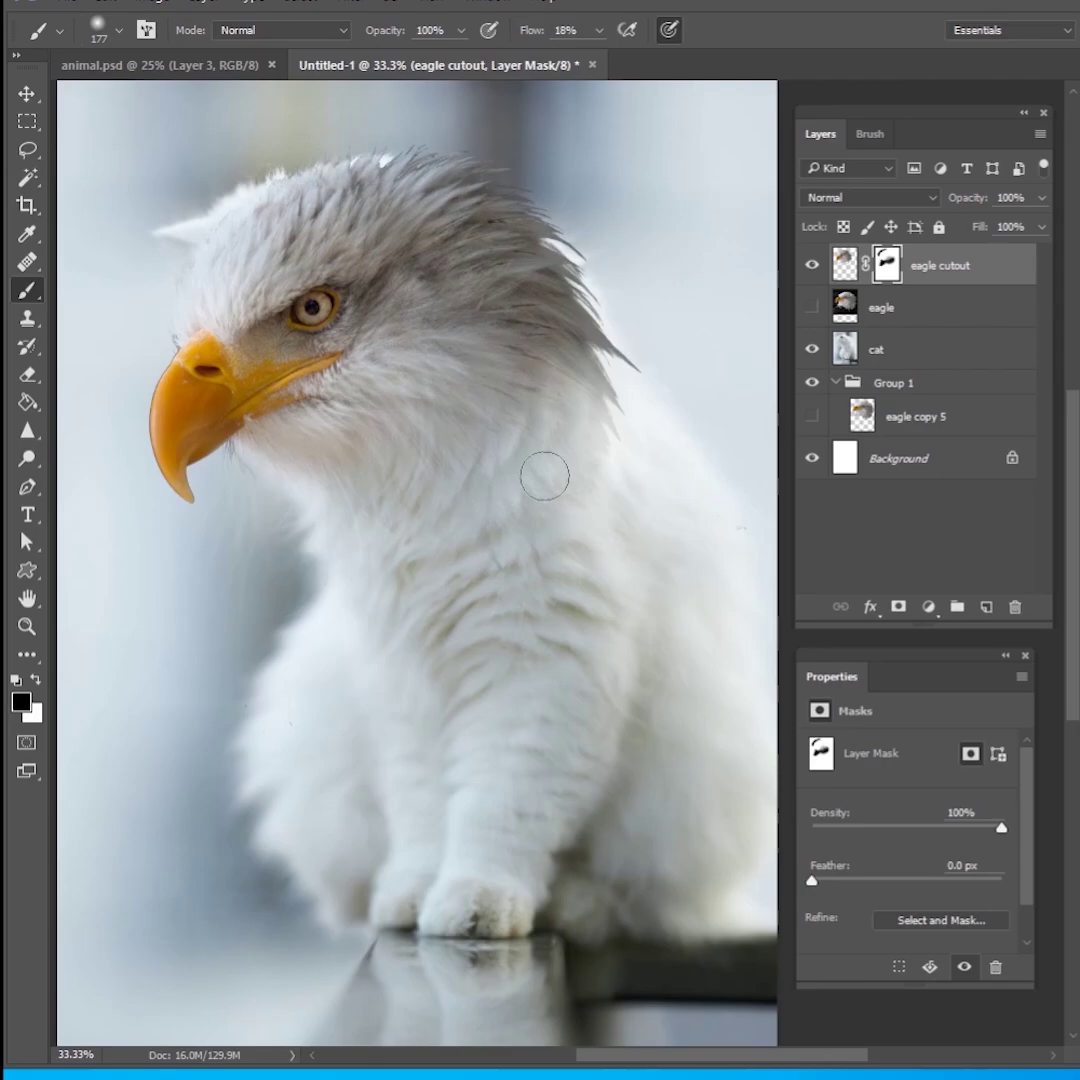
- Blend the eagle's cheek and rear neck feathers into the cat's fur on the mask with soft brushes of 385 px and 354 px
right_click(553, 400)
left_click_drag(749, 438, 770, 439)
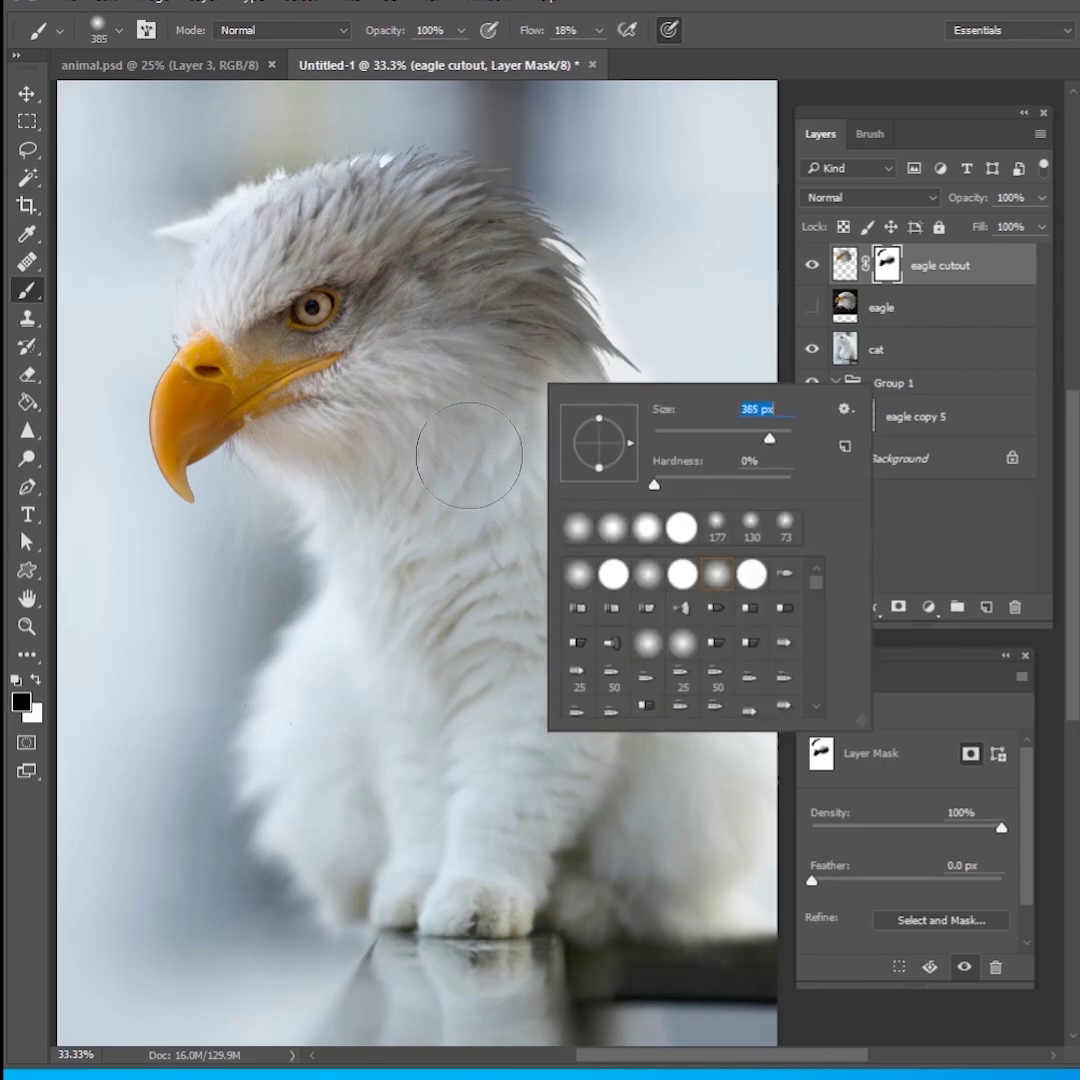
left_click(470, 456)
mouse_move(565, 454)
left_mouse_down()
mouse_move(504, 386)
mouse_move(471, 391)
mouse_move(457, 347)
mouse_move(540, 406)
mouse_move(368, 447)
mouse_move(427, 405)
left_mouse_up()
right_click(462, 430)
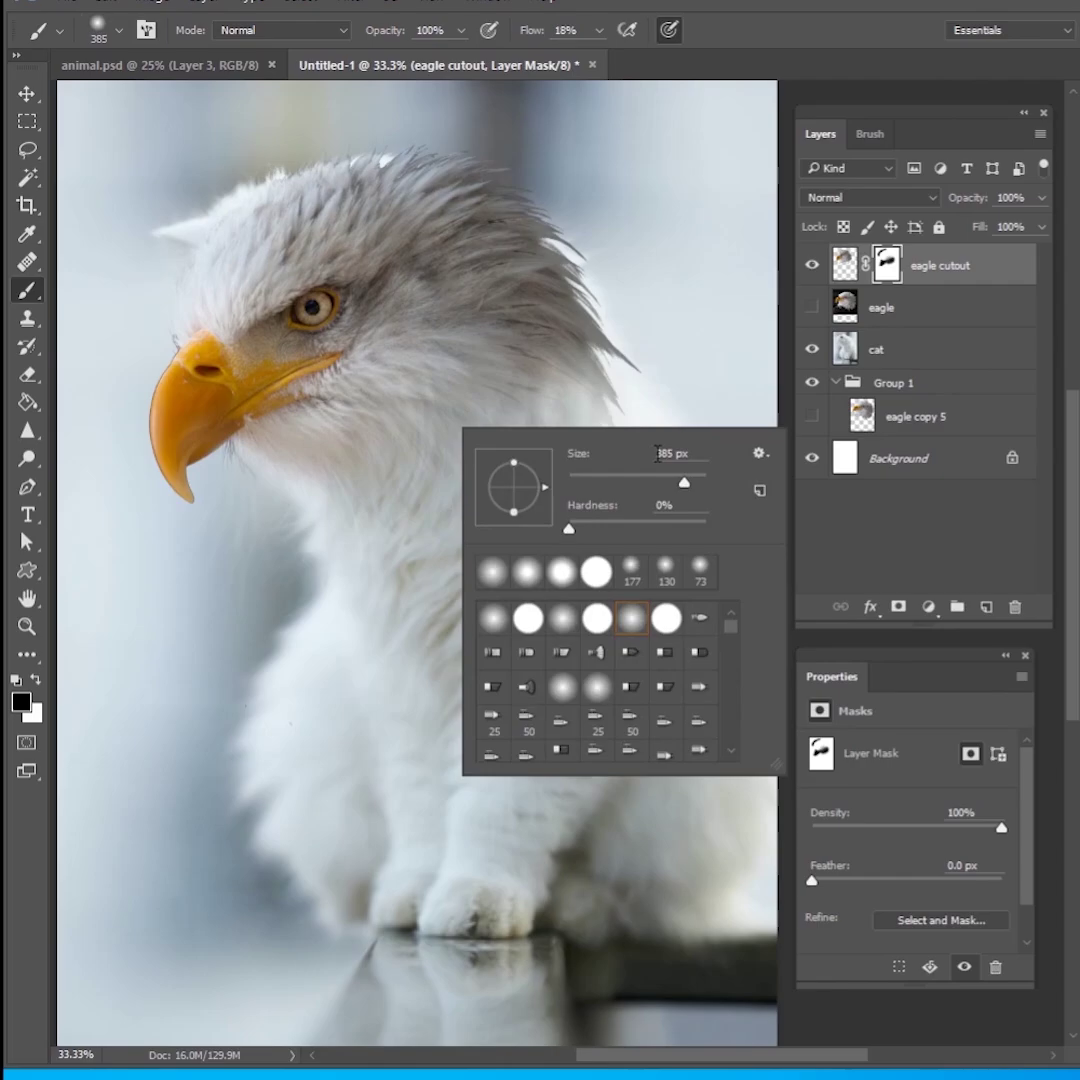
left_click(253, 193)
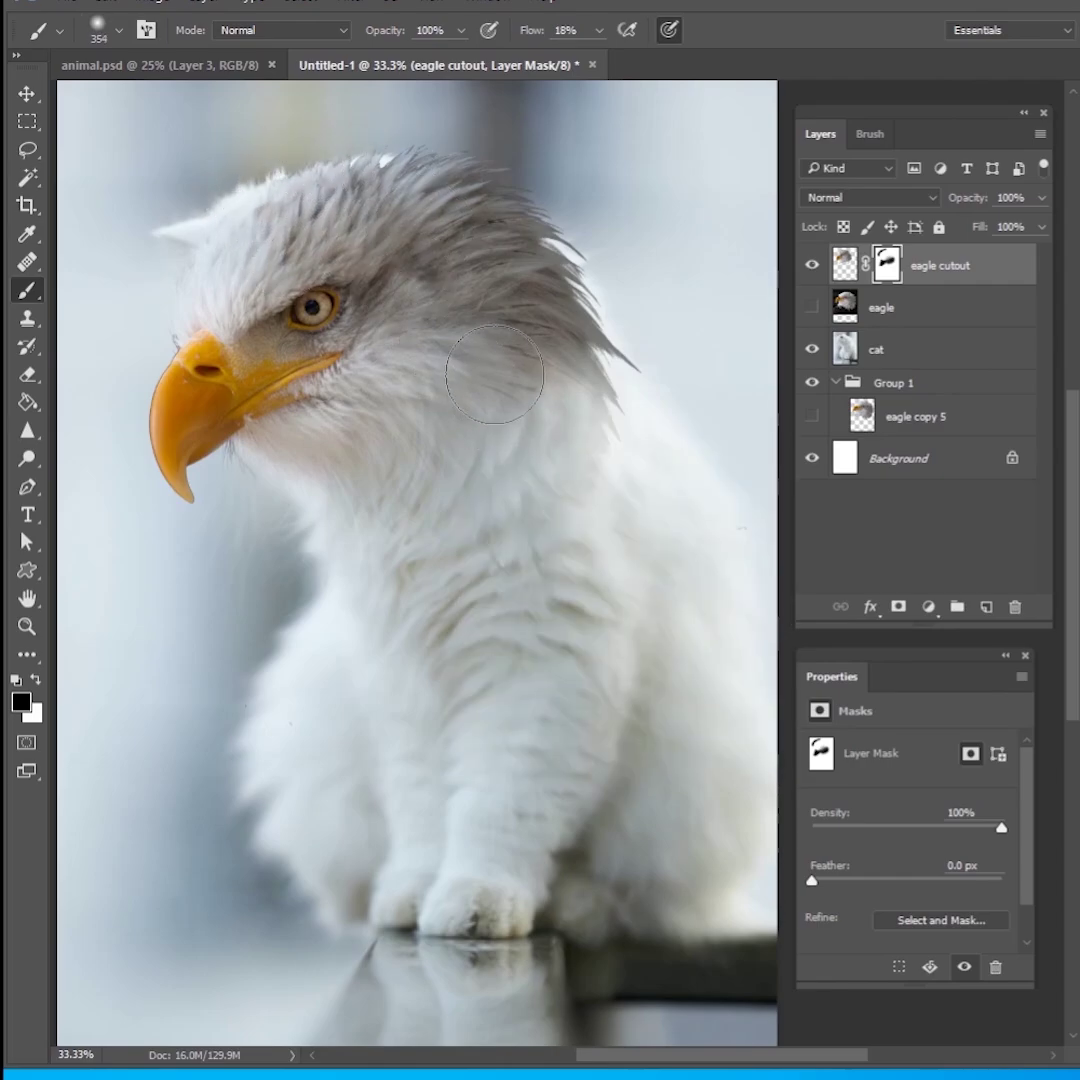
mouse_move(495, 378)
left_mouse_down()
mouse_move(604, 418)
mouse_move(398, 498)
mouse_move(304, 495)
mouse_move(278, 526)
mouse_move(309, 537)
mouse_move(420, 464)
mouse_move(429, 442)
mouse_move(346, 414)
mouse_move(459, 402)
mouse_move(518, 429)
left_mouse_up()
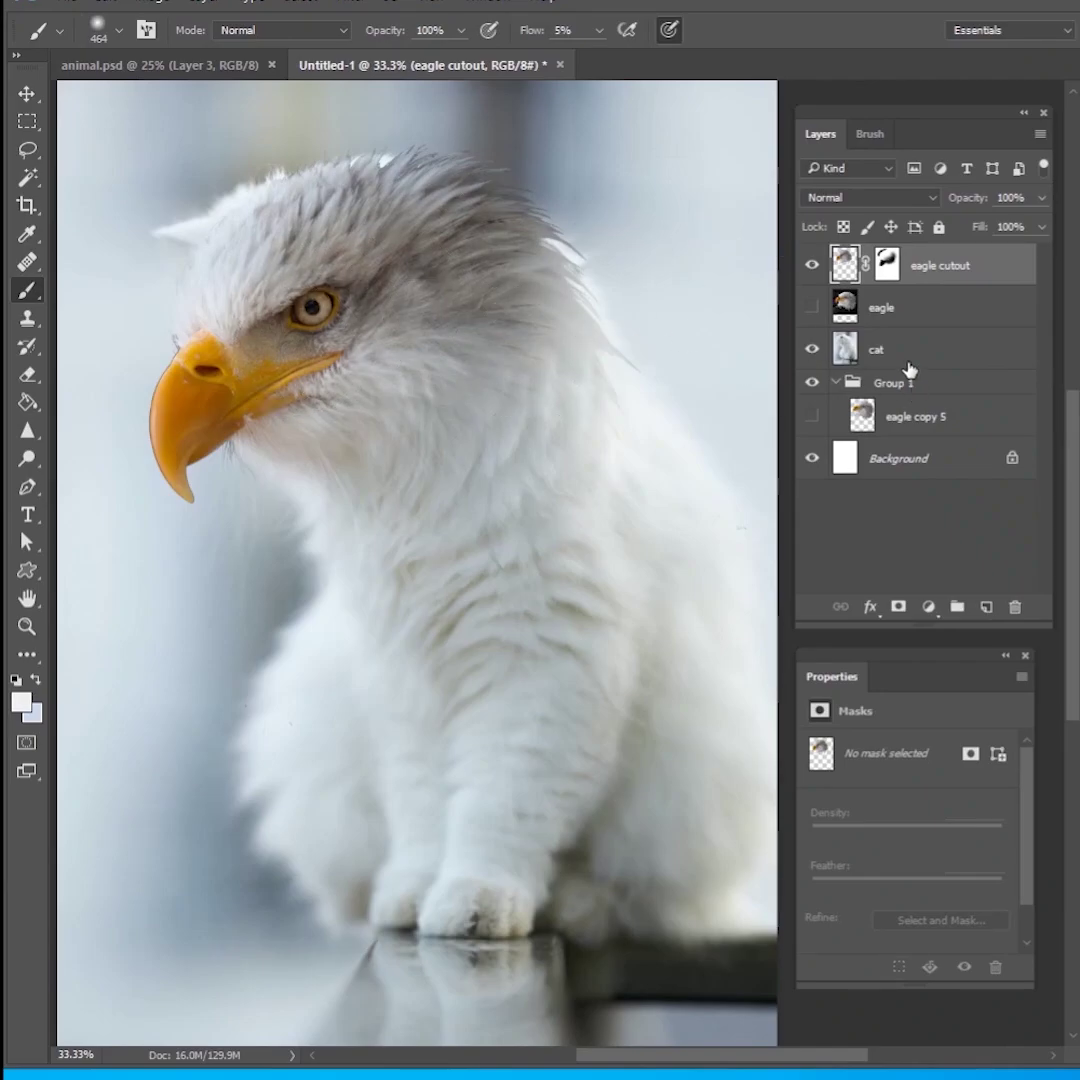
- Temporarily hide the eagle cutout to check the light grey b8c3c7 foreground colour against the cat, then show and reselect the cutout
left_click(812, 266)
left_click(843, 349)
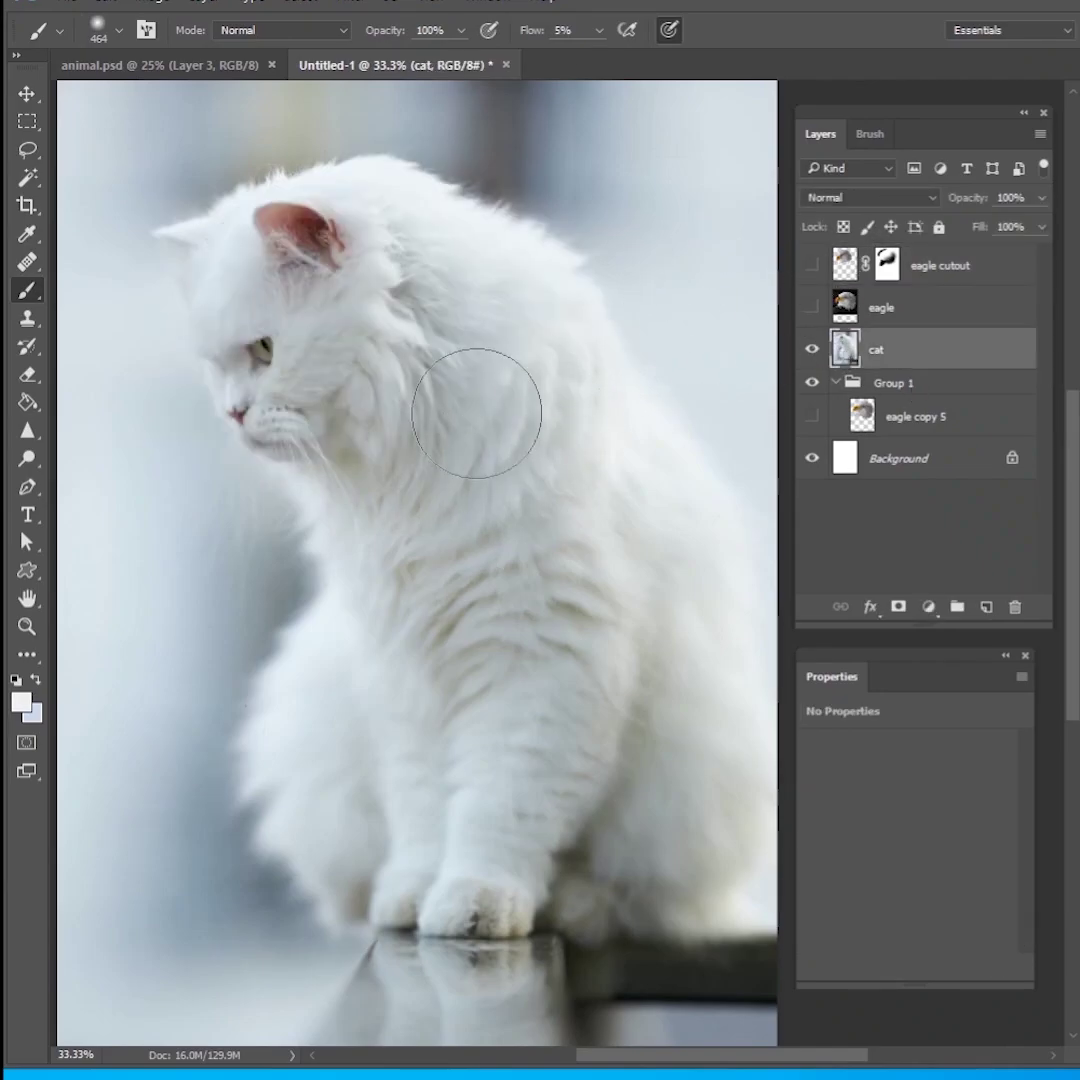
left_click(22, 700)
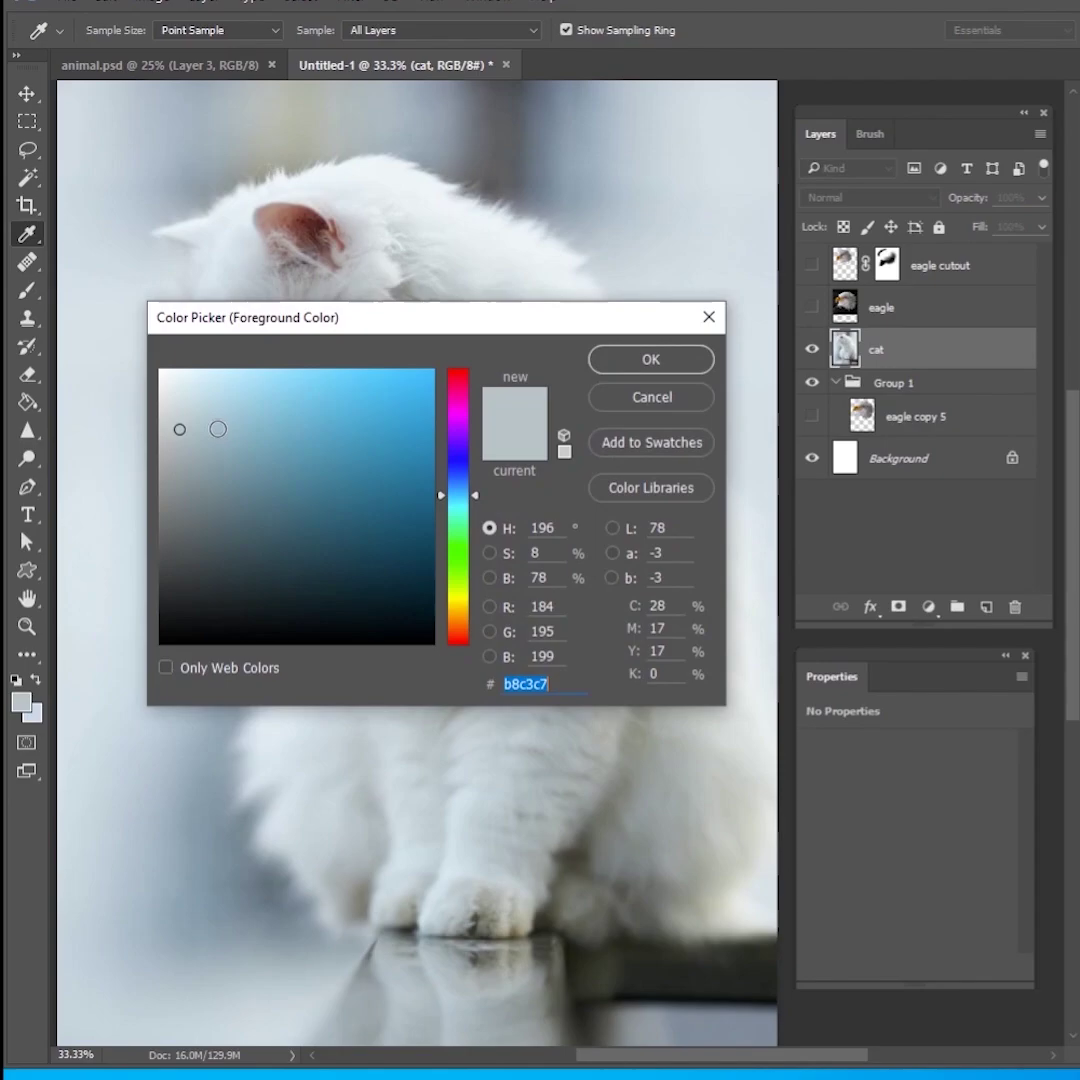
left_click(652, 399)
left_click(812, 266)
left_click(920, 267)
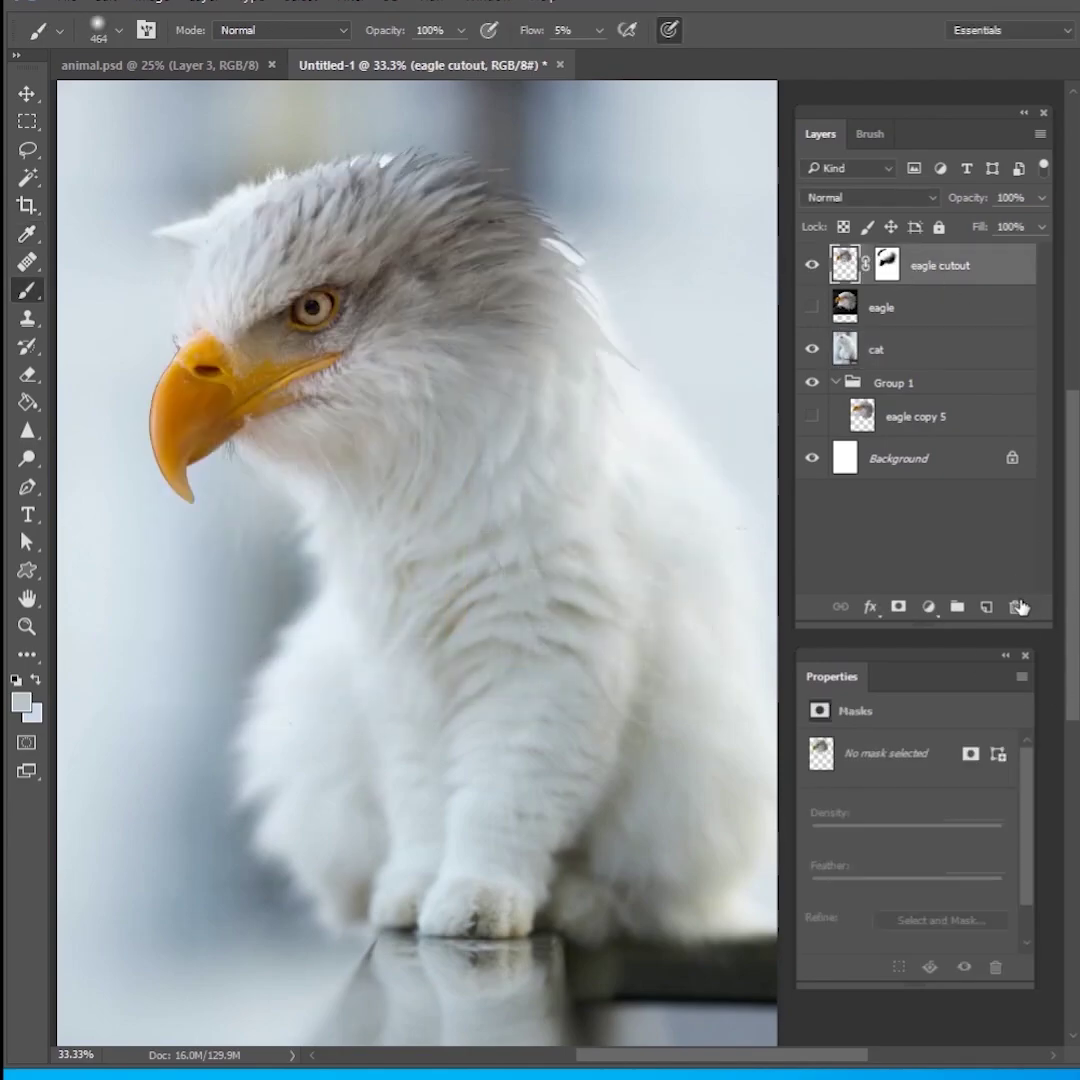
- Paint light grey over the eagle's head on a new layer clipped to the eagle cutout, and set its blend mode to Color
left_click(990, 605)
key("ctrl+alt+g")
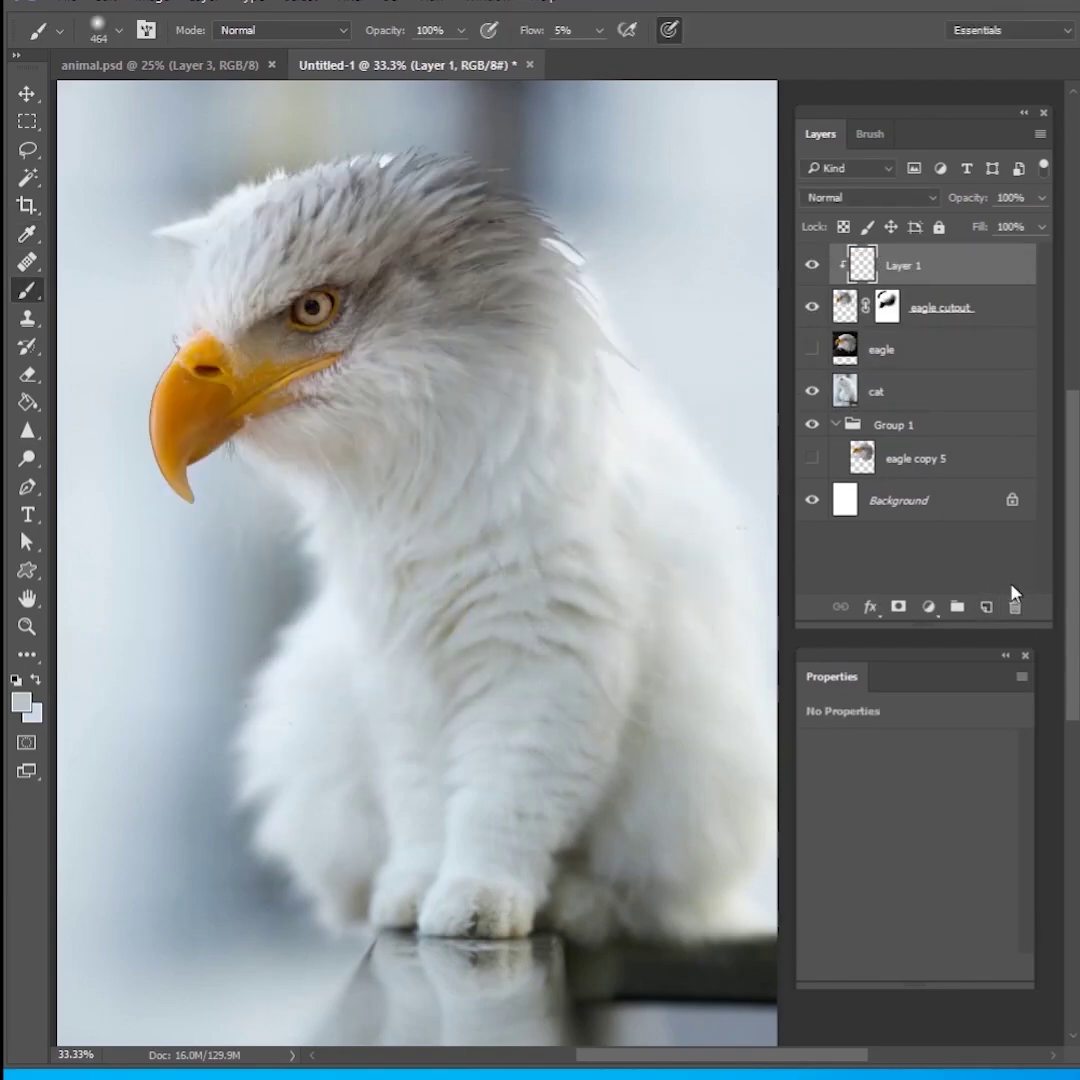
mouse_move(506, 265)
left_mouse_down()
mouse_move(437, 252)
mouse_move(447, 314)
mouse_move(421, 236)
mouse_move(354, 196)
mouse_move(264, 208)
mouse_move(246, 233)
mouse_move(507, 207)
mouse_move(519, 195)
mouse_move(419, 364)
mouse_move(408, 309)
mouse_move(554, 352)
mouse_move(571, 241)
mouse_move(424, 157)
mouse_move(254, 205)
mouse_move(241, 265)
left_mouse_up()
left_click(868, 197)
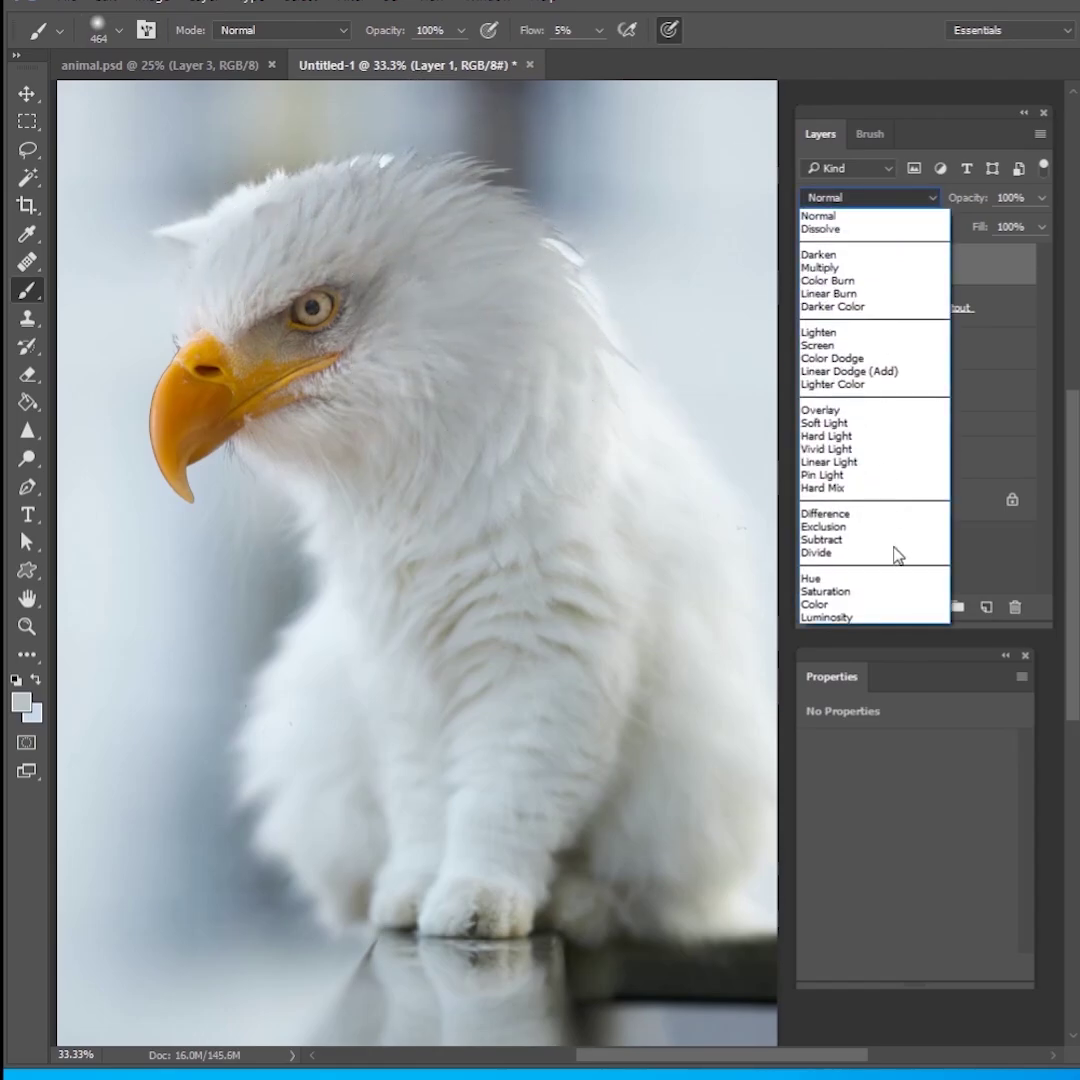
left_click(840, 604)
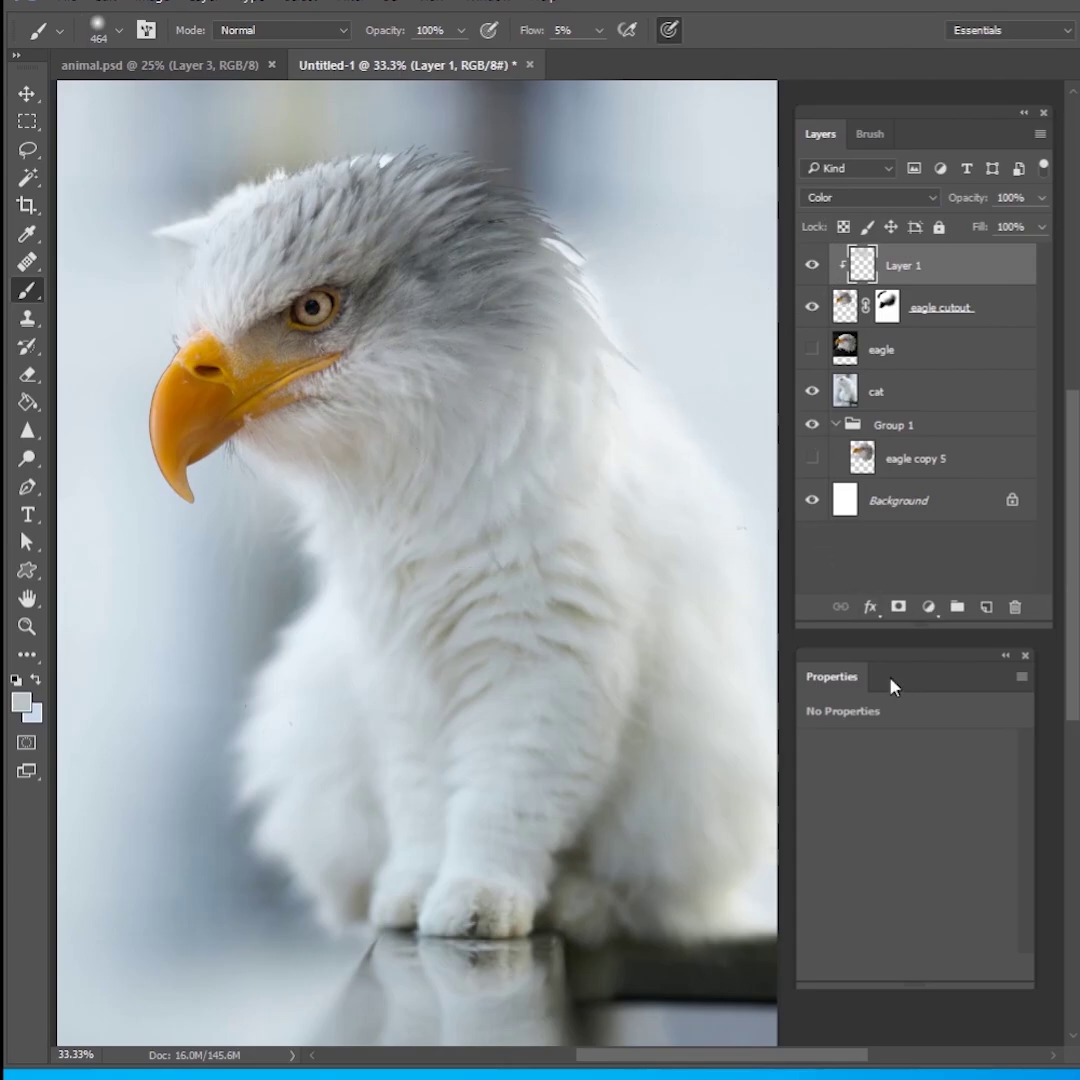
- Add a clipped Levels adjustment and brighten the eagle's head with midtones at 1.64 and the white input at 248
left_click(929, 607)
left_click(962, 735)
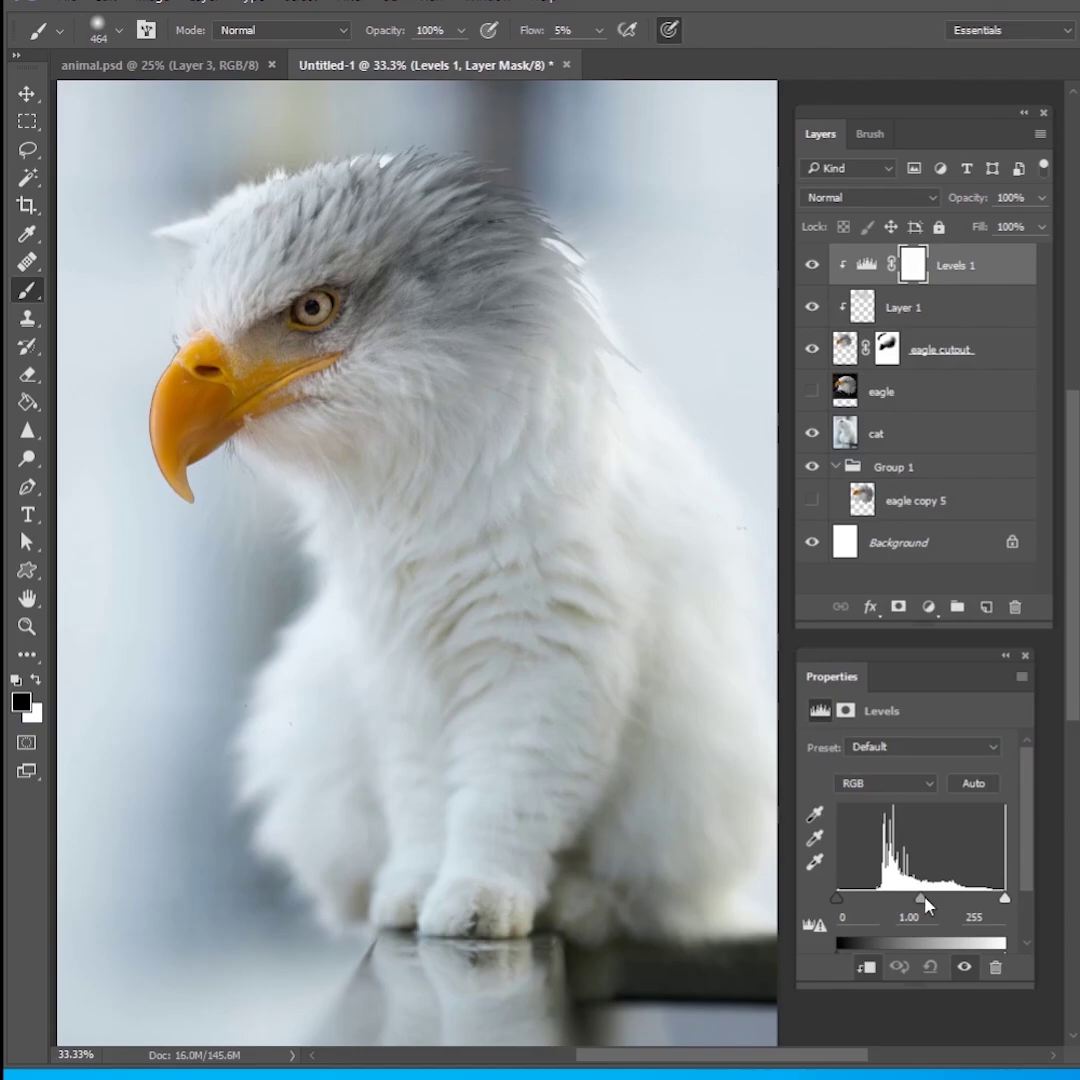
left_click_drag(925, 898, 907, 899)
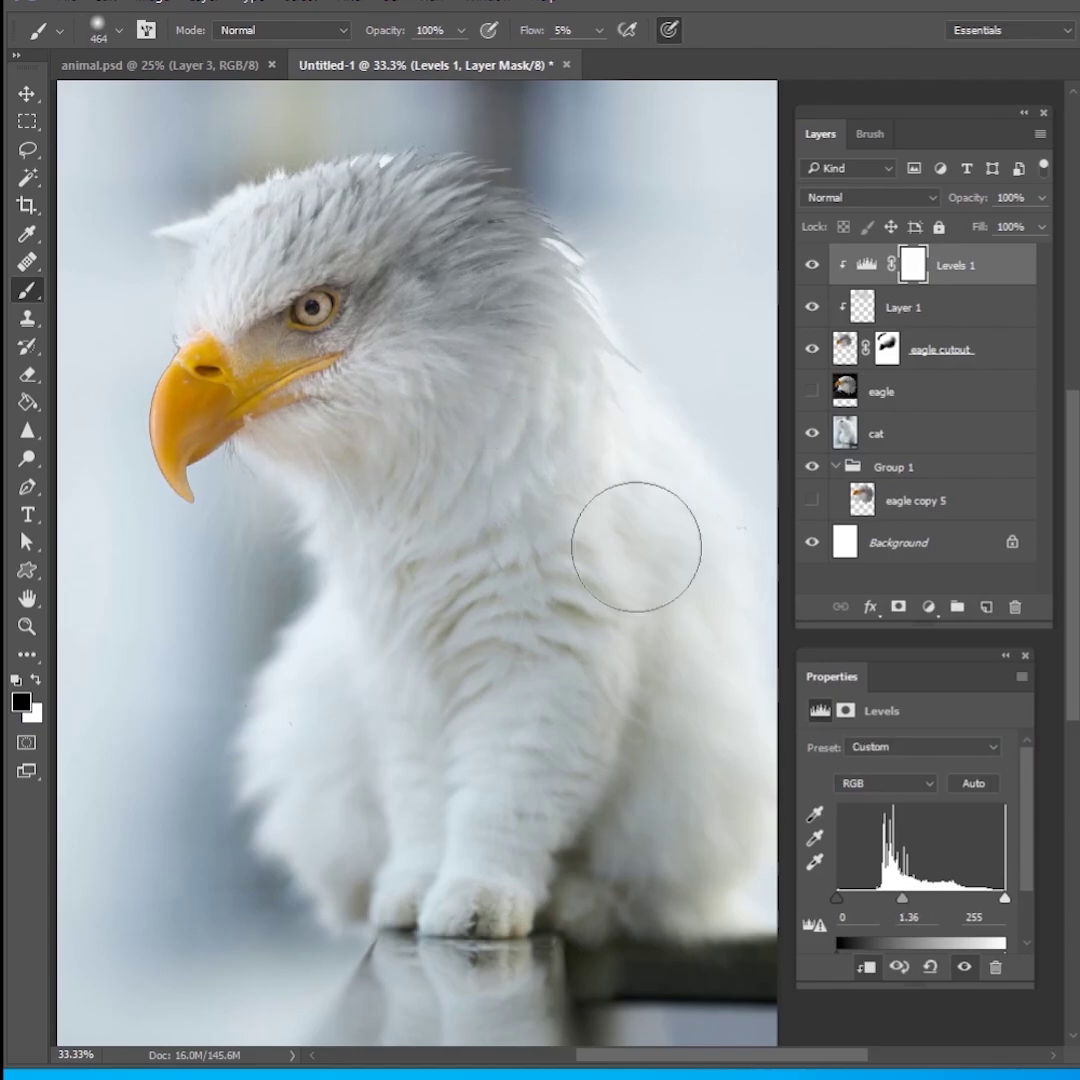
left_click_drag(1005, 898, 980, 900)
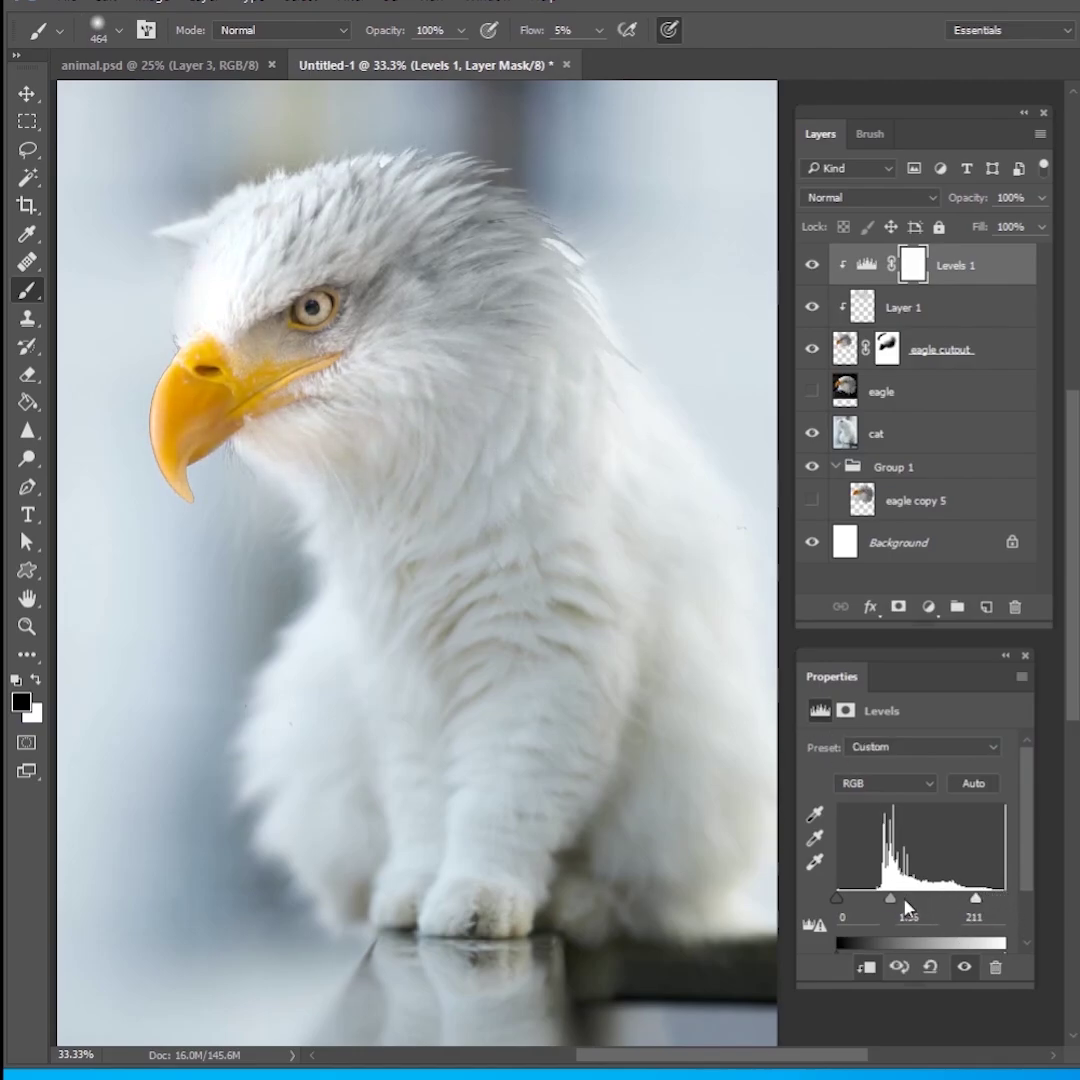
left_click_drag(892, 898, 890, 898)
left_click_drag(976, 898, 1000, 899)
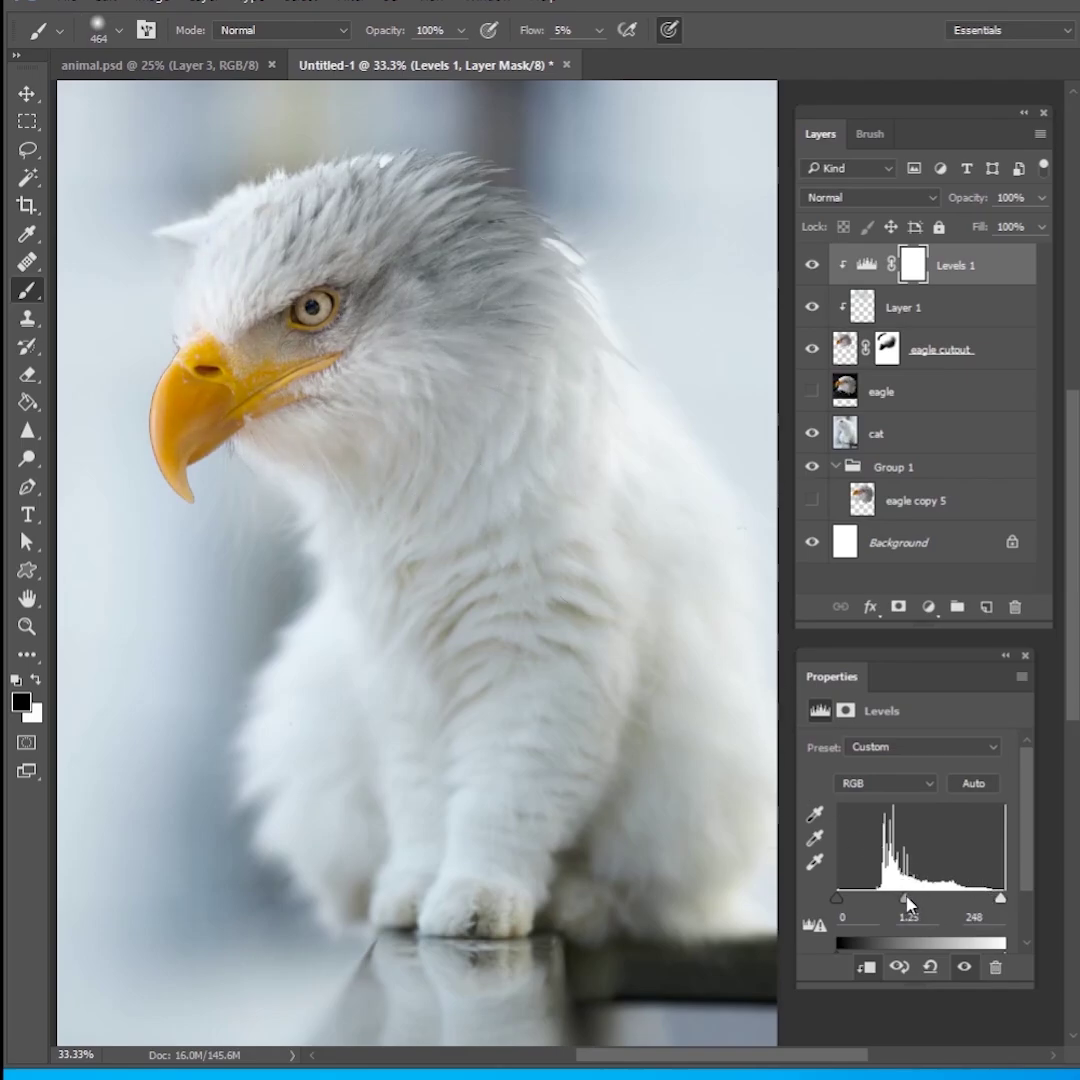
left_click_drag(902, 900, 893, 902)
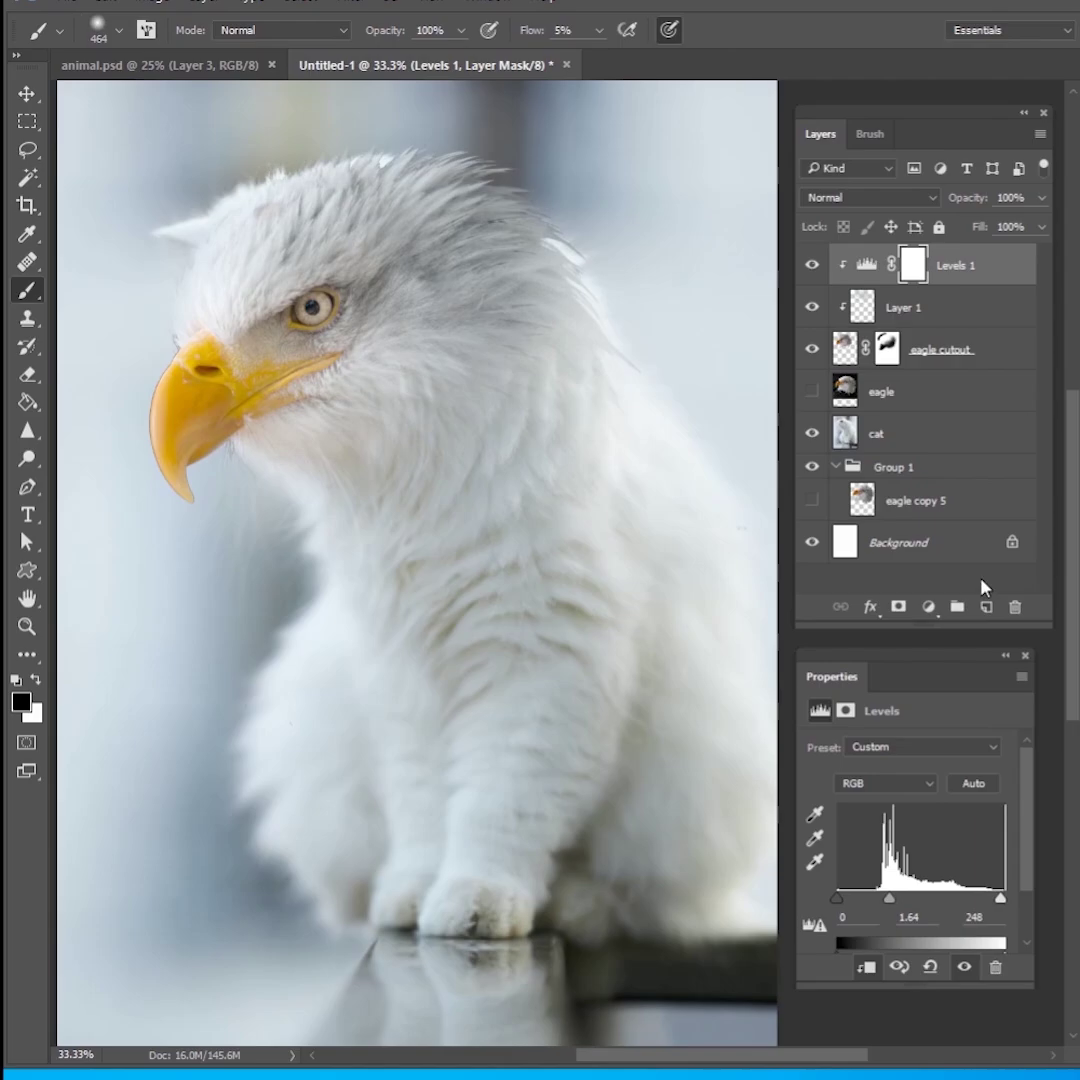
- Add another layer clipped to the eagle cutout, sample near-white from the cat's fur and set the layer's blend mode to Overlay
left_click(987, 604)
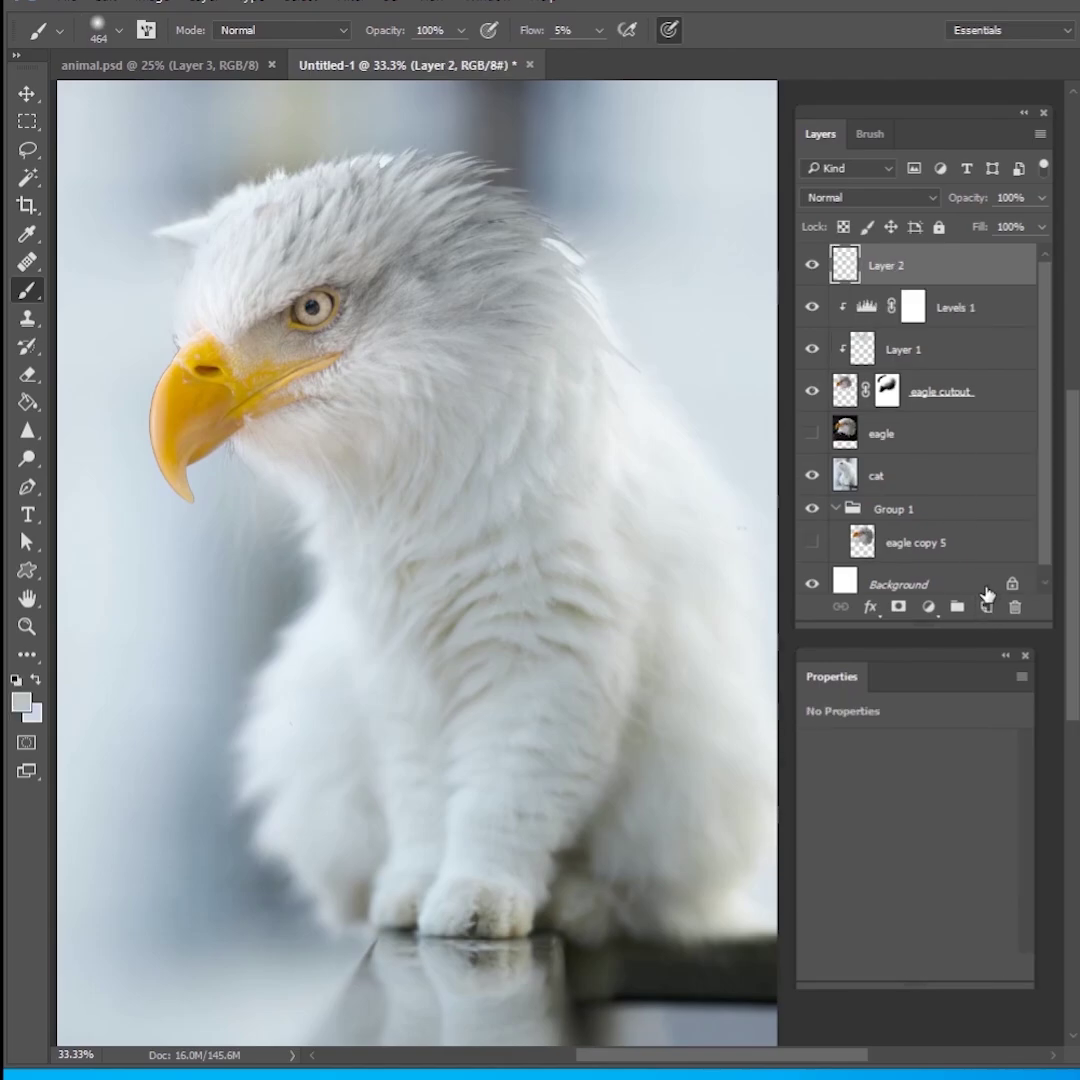
key("ctrl+alt+g")
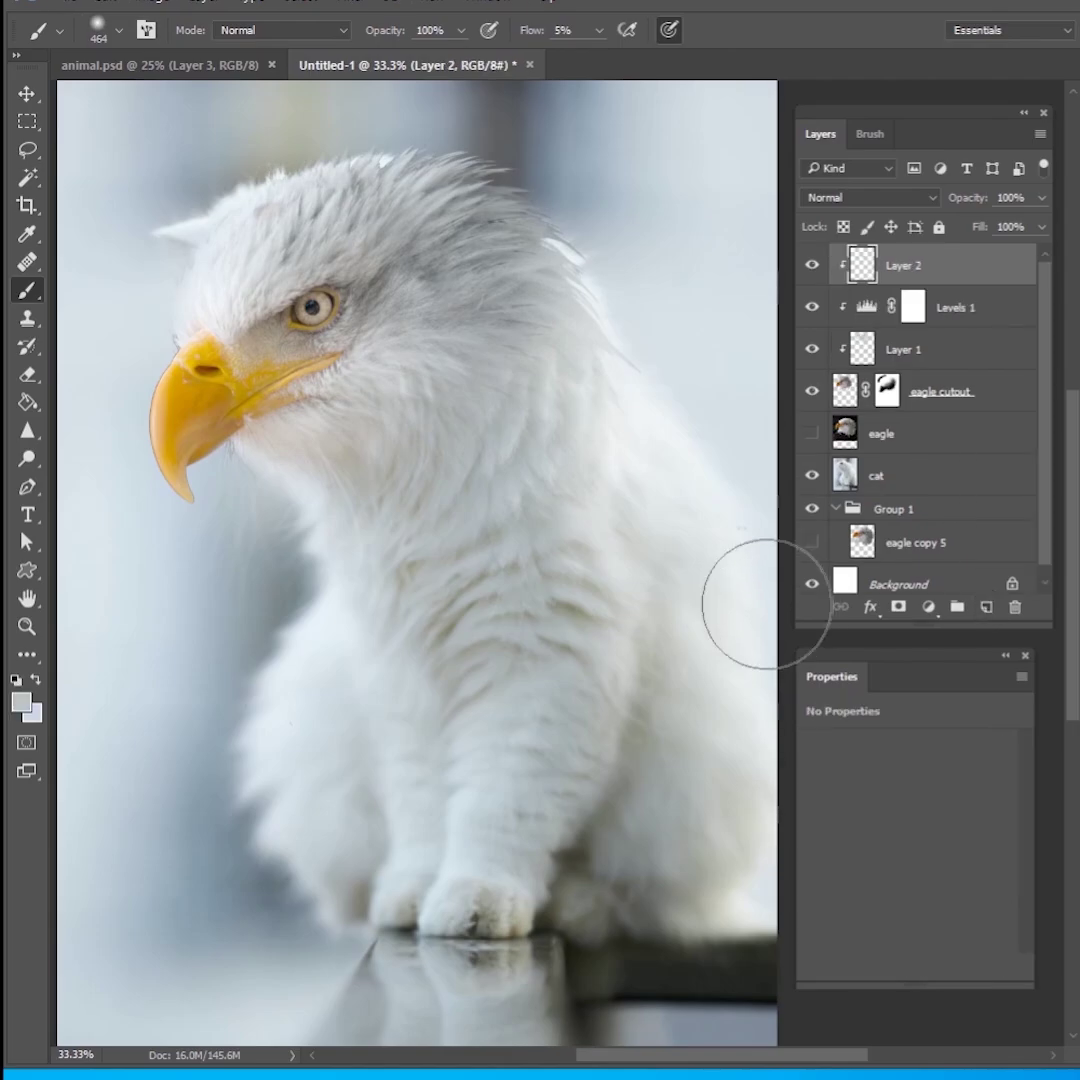
left_click(651, 474, "alt")
left_click(830, 198)
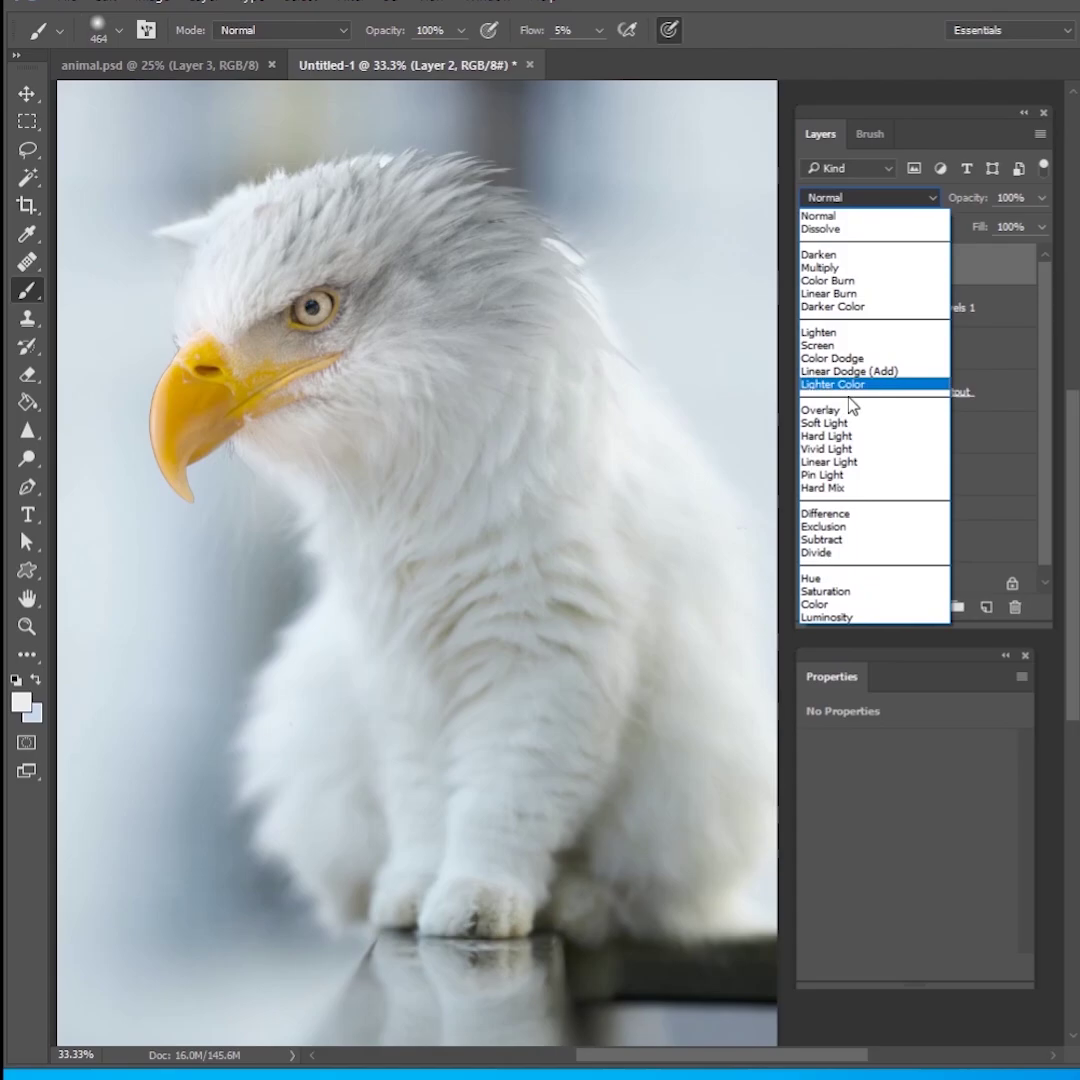
left_click(848, 410)
- Set the brush flow to 2% and lighten the dark feathers along the eagle's crown and back of the neck
left_click(598, 30)
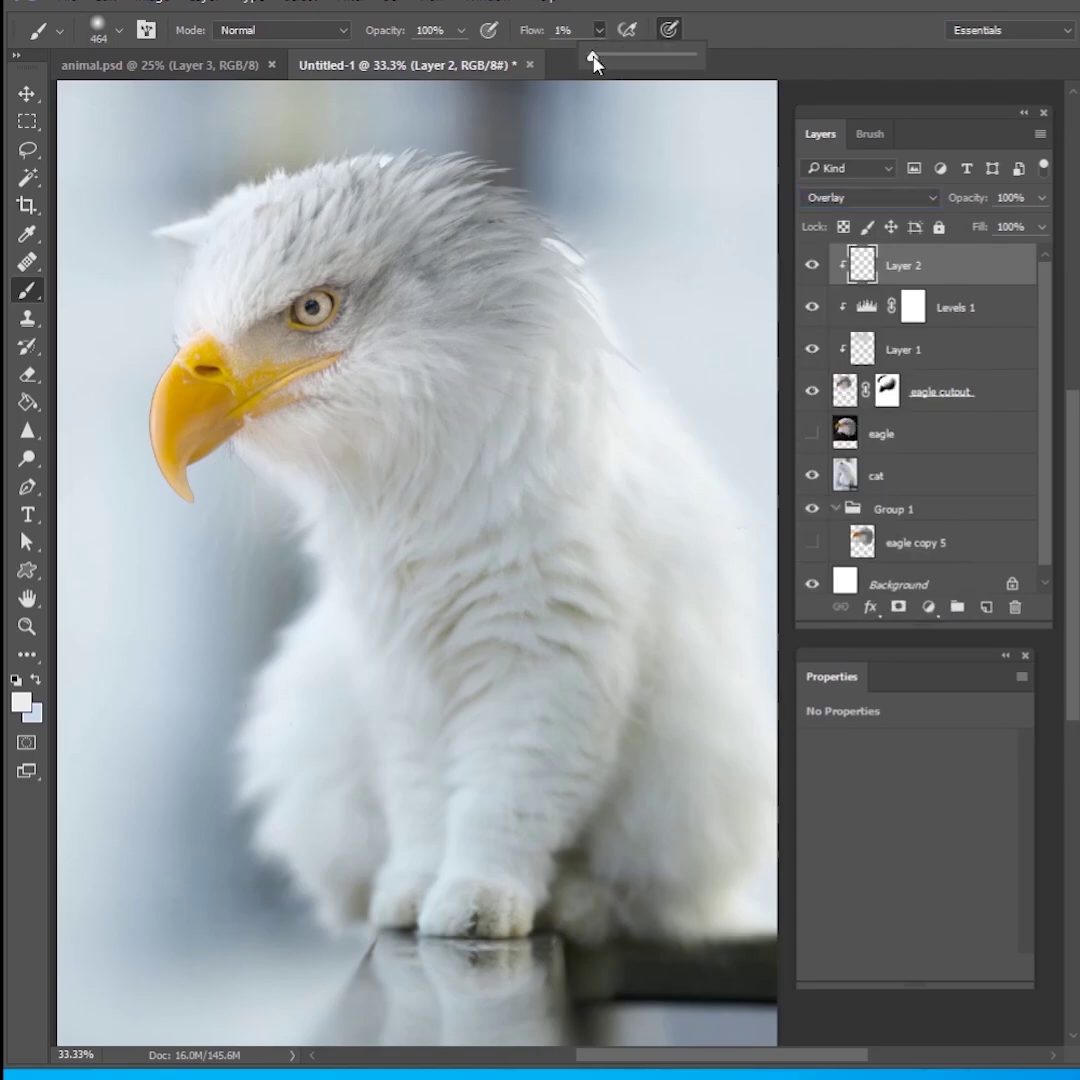
left_click_drag(593, 57, 597, 57)
mouse_move(535, 154)
left_mouse_down()
mouse_move(469, 168)
mouse_move(558, 162)
mouse_move(573, 277)
mouse_move(588, 234)
mouse_move(541, 295)
mouse_move(486, 226)
mouse_move(484, 162)
mouse_move(306, 147)
mouse_move(359, 175)
mouse_move(318, 134)
left_mouse_up()
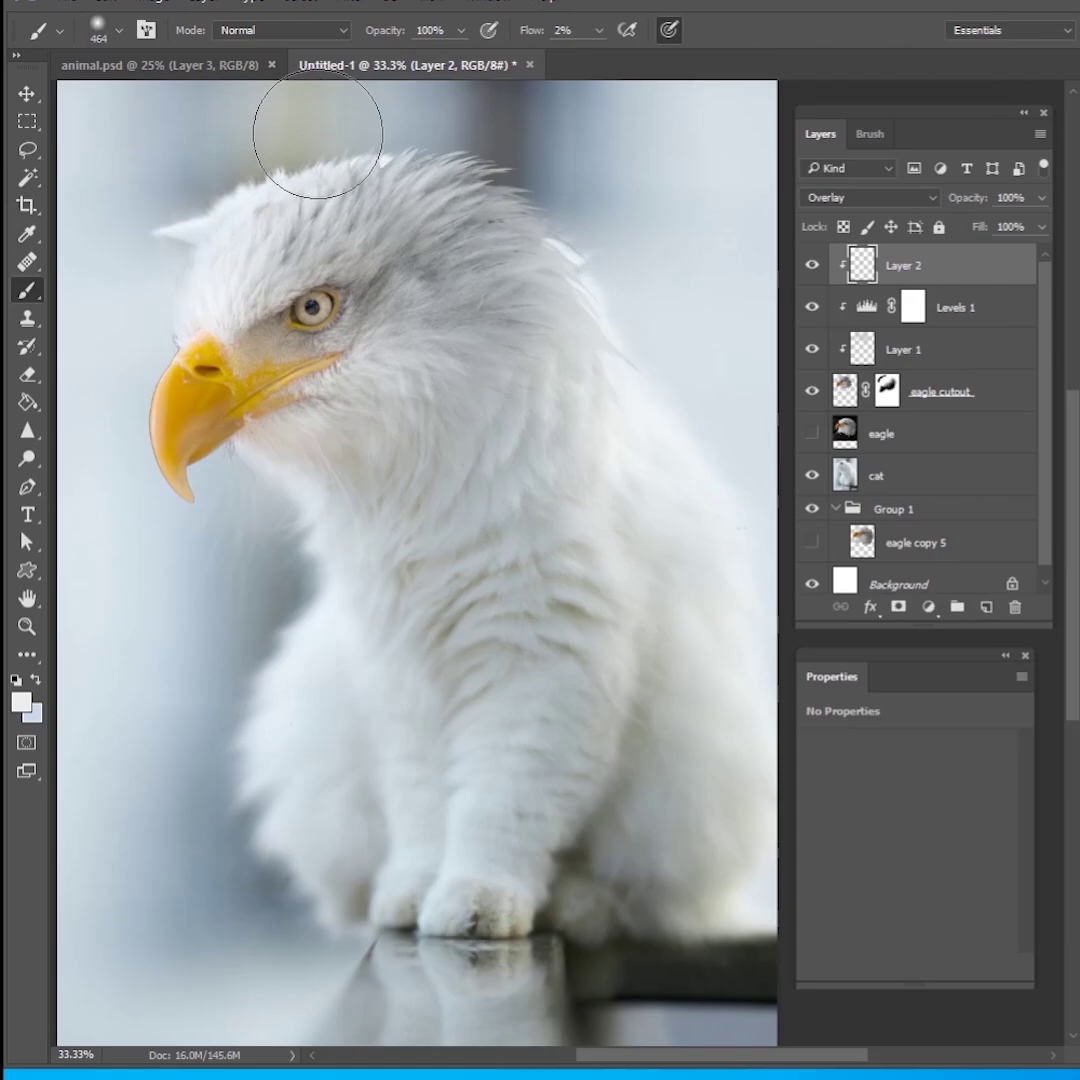
left_click(812, 391)
left_click(812, 391)
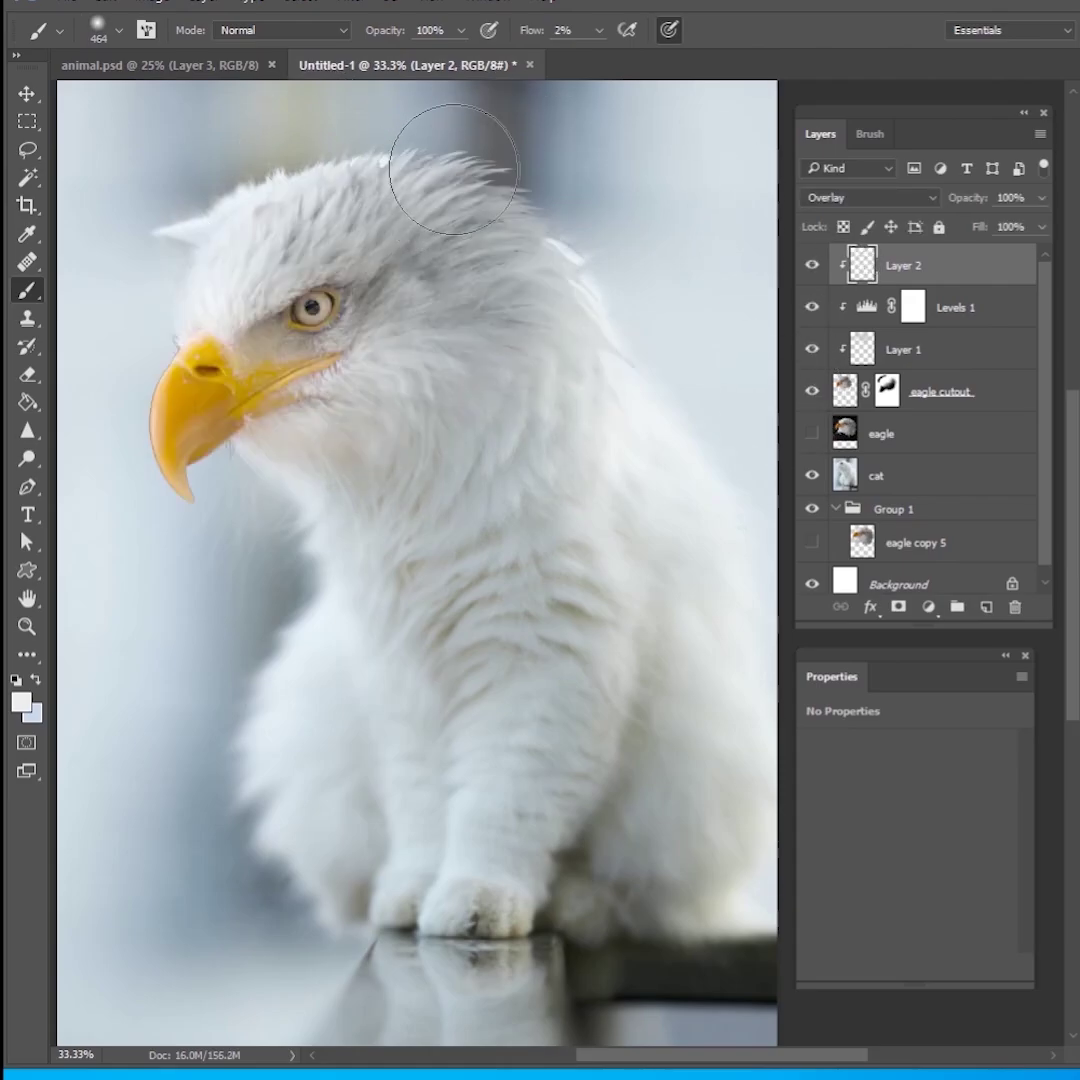
mouse_move(454, 169)
left_mouse_down()
mouse_move(449, 137)
mouse_move(506, 129)
mouse_move(265, 155)
mouse_move(444, 132)
mouse_move(561, 149)
mouse_move(584, 271)
mouse_move(606, 244)
mouse_move(591, 317)
mouse_move(575, 212)
mouse_move(498, 142)
mouse_move(419, 137)
mouse_move(257, 165)
left_mouse_up()
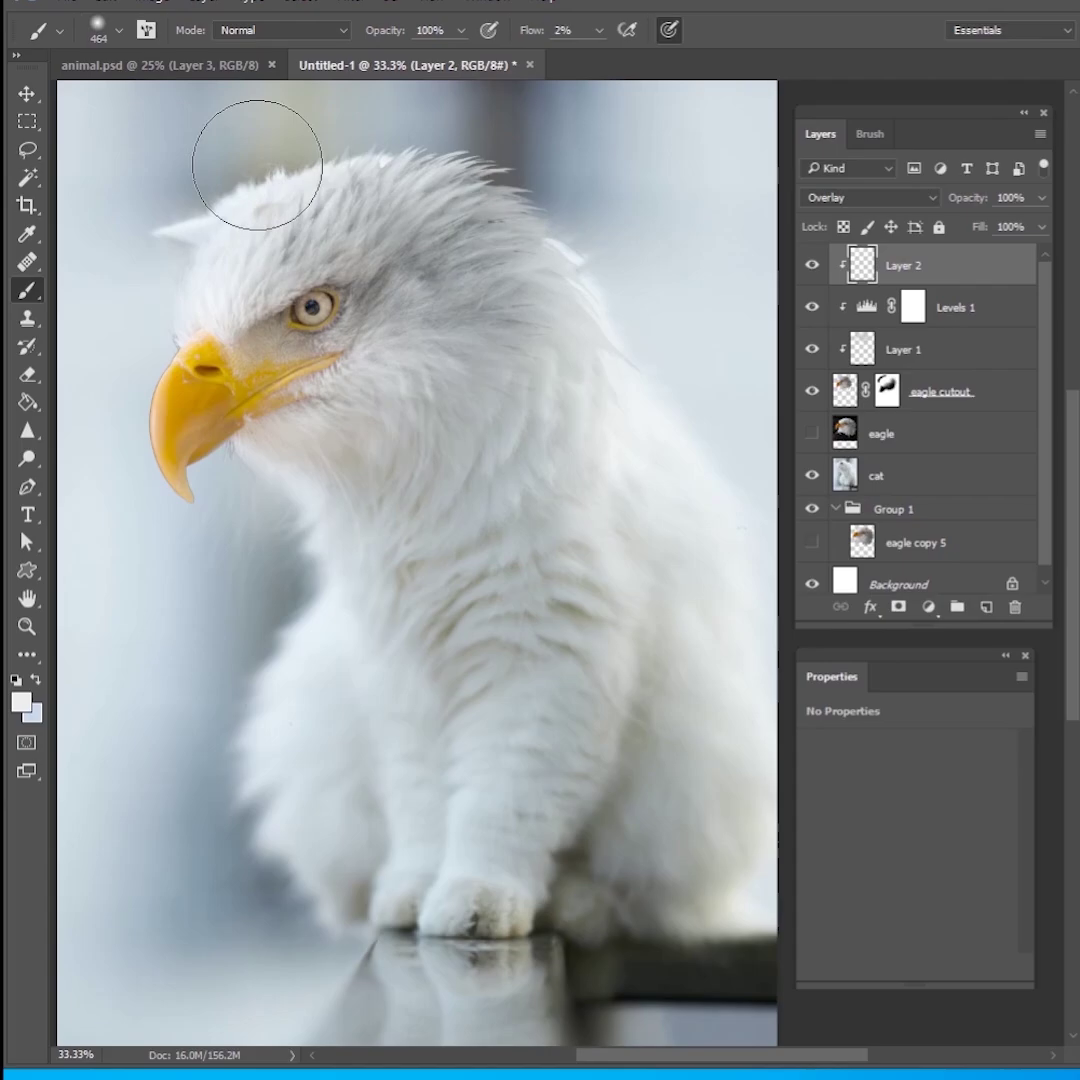
left_click_drag(571, 198, 577, 301)
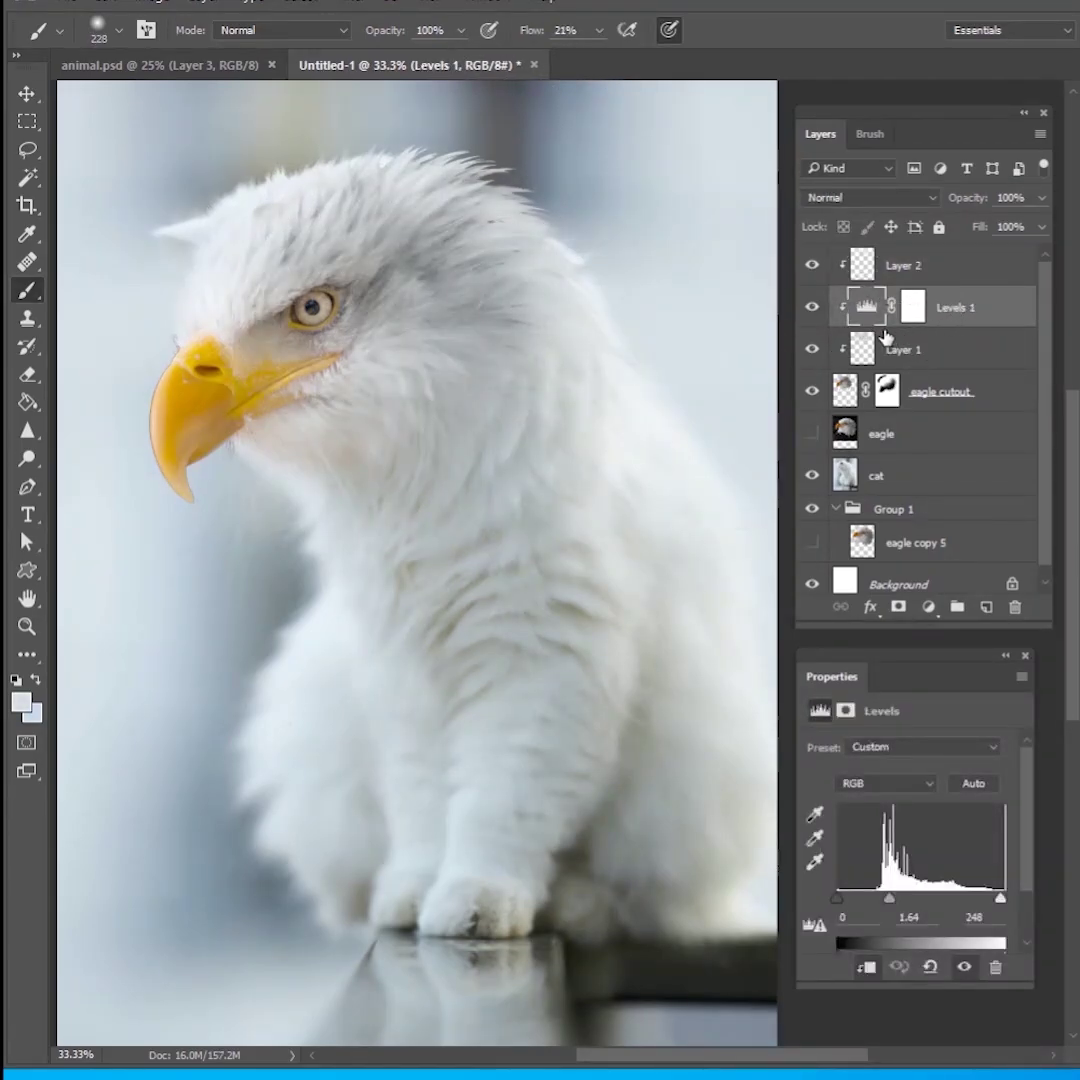
- Restore the darker tones around the eagle's eye by painting the Levels mask black with a soft 130 px brush
left_click(812, 391)
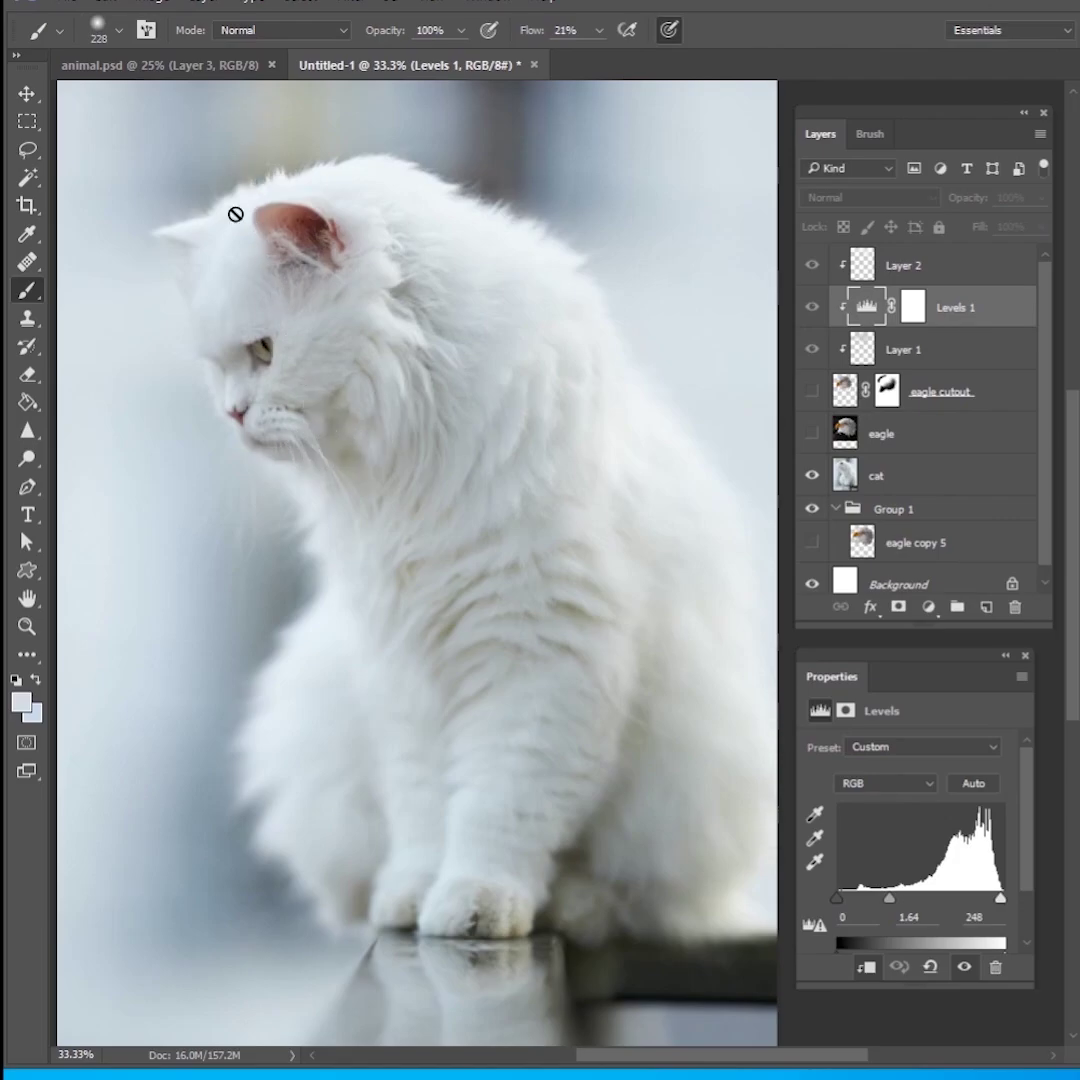
left_click(812, 391)
left_click(913, 307)
key("d")
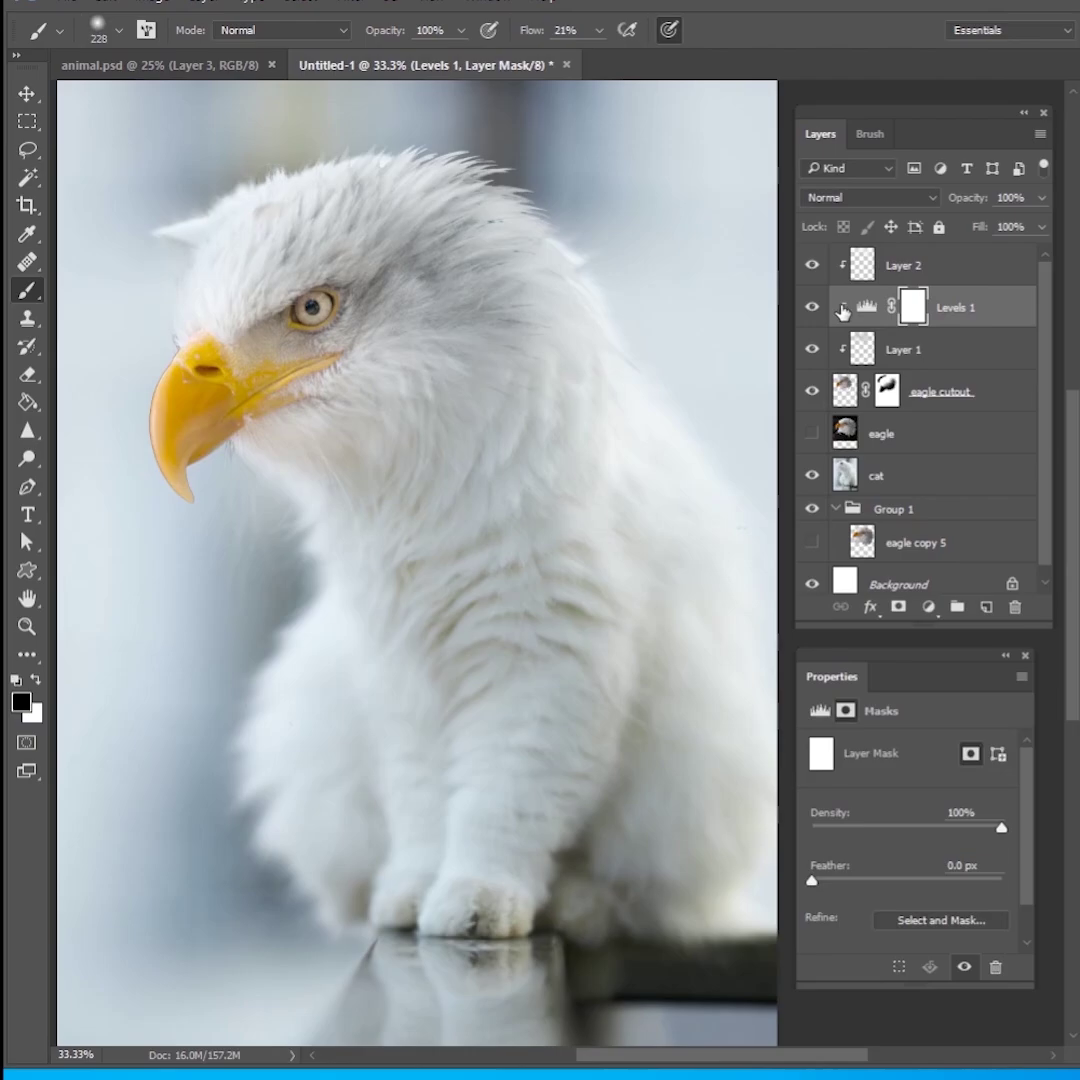
right_click(573, 400)
left_click_drag(795, 415, 776, 422)
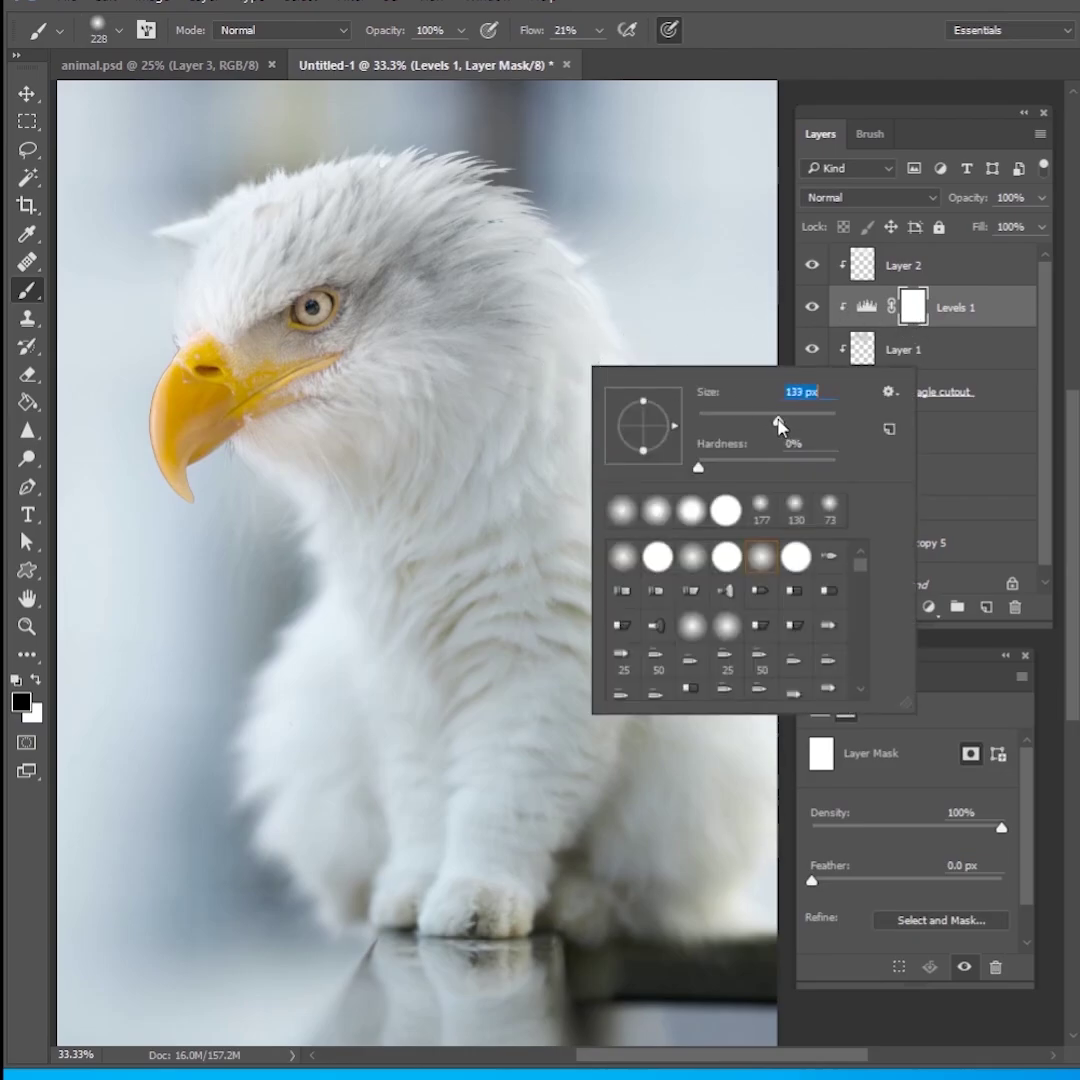
left_click(913, 307)
mouse_move(291, 322)
left_mouse_down()
mouse_move(329, 298)
mouse_move(290, 321)
mouse_move(333, 299)
mouse_move(250, 343)
mouse_move(342, 325)
mouse_move(360, 291)
left_mouse_up()
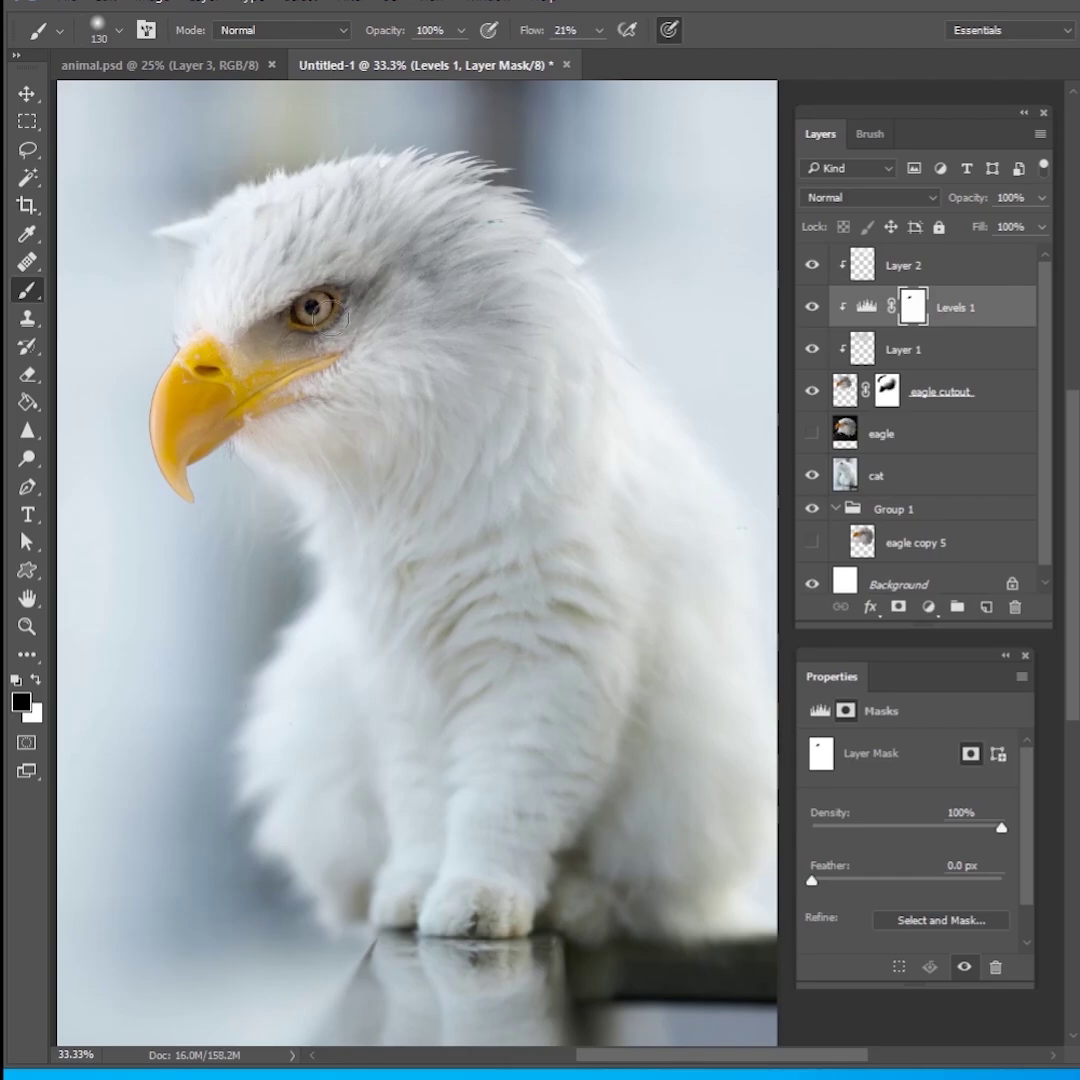
- Mask the Levels brightening off the eagle's mouth line and chin, and off the beak with the brush at 171 px
mouse_move(247, 441)
left_mouse_down()
mouse_move(292, 459)
mouse_move(299, 424)
mouse_move(230, 362)
mouse_move(320, 385)
left_mouse_up()
left_click_drag(273, 453, 224, 443)
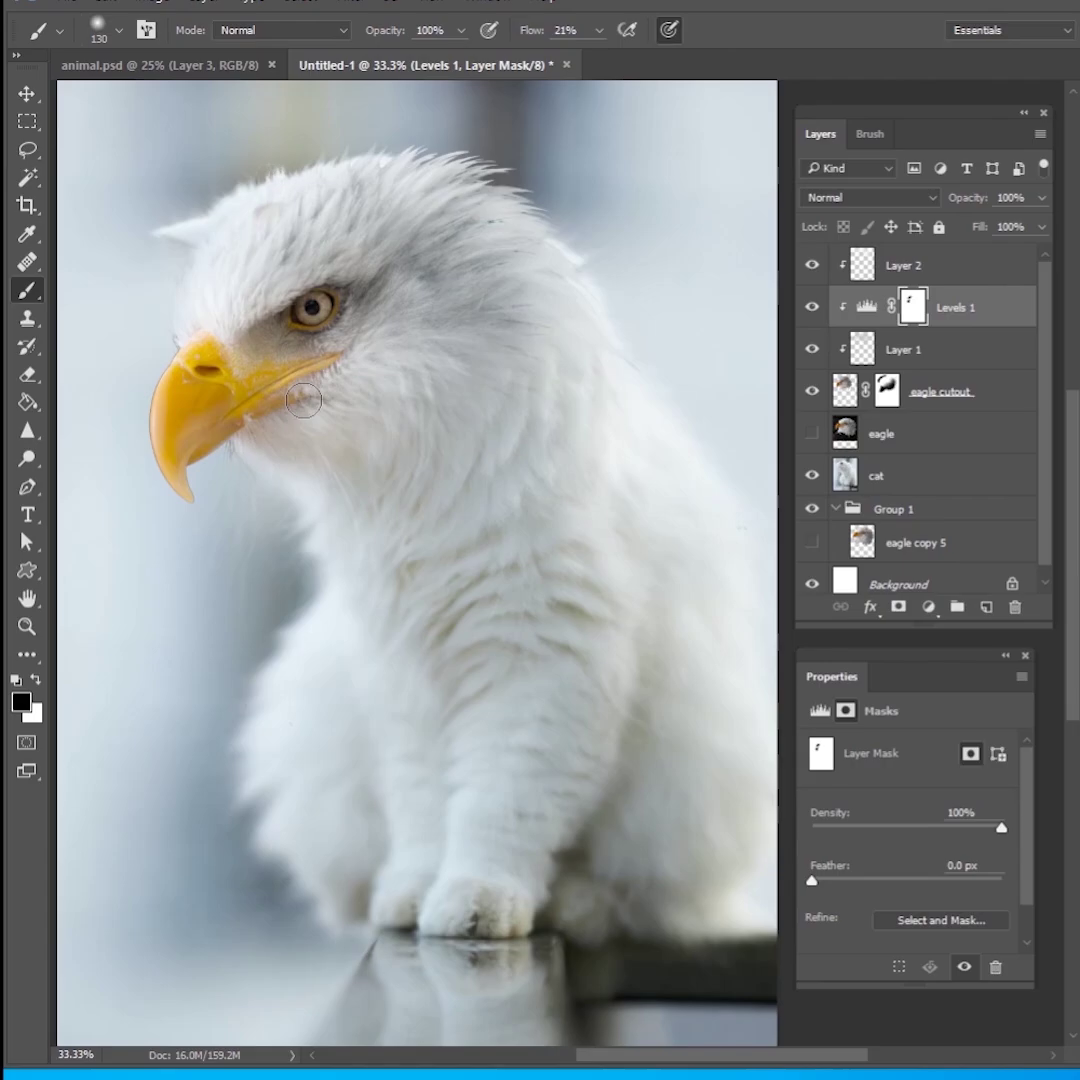
mouse_move(303, 400)
left_mouse_down()
mouse_move(374, 353)
mouse_move(400, 370)
mouse_move(369, 345)
left_mouse_up()
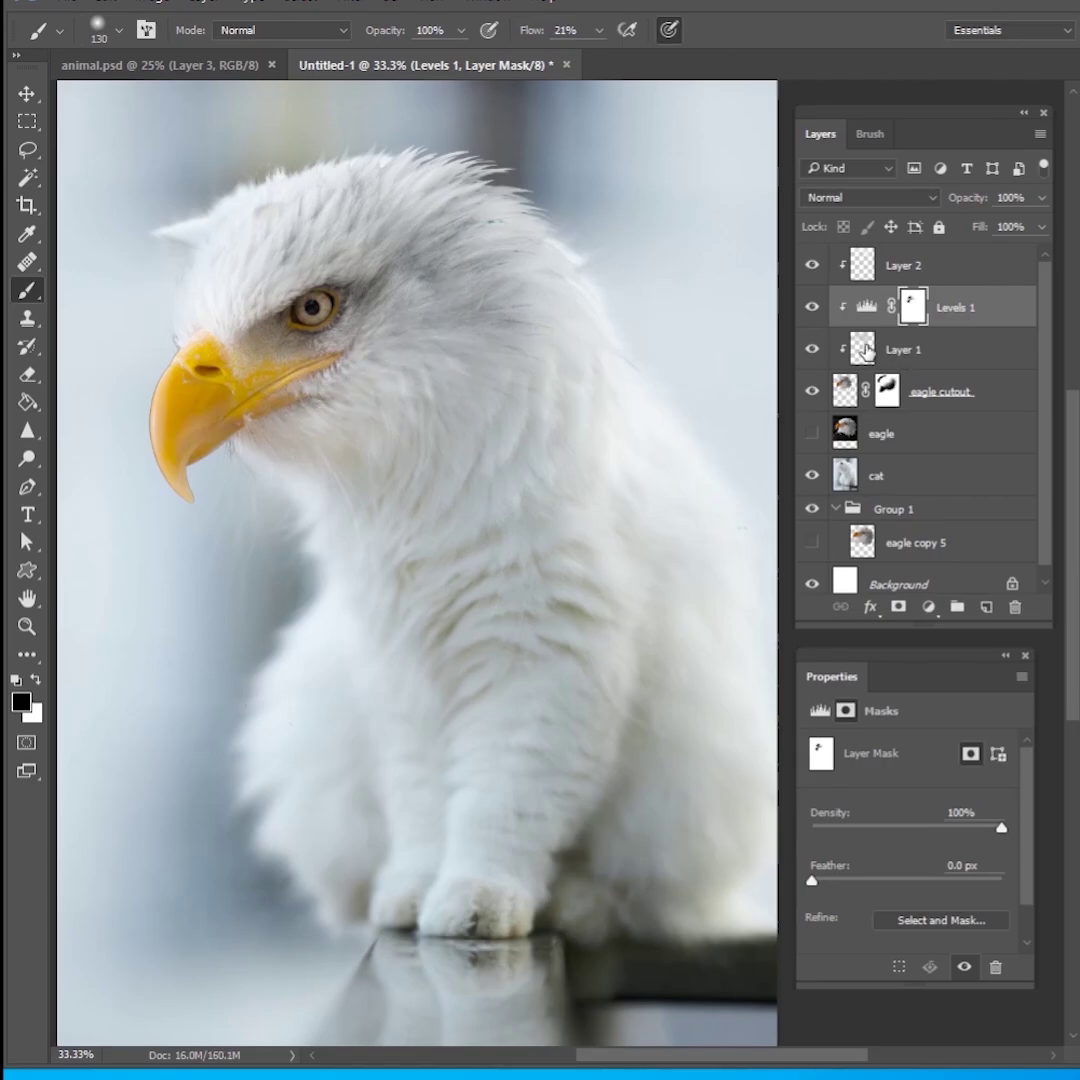
right_click(237, 399)
left_click(436, 456)
left_click_drag(204, 424, 188, 483)
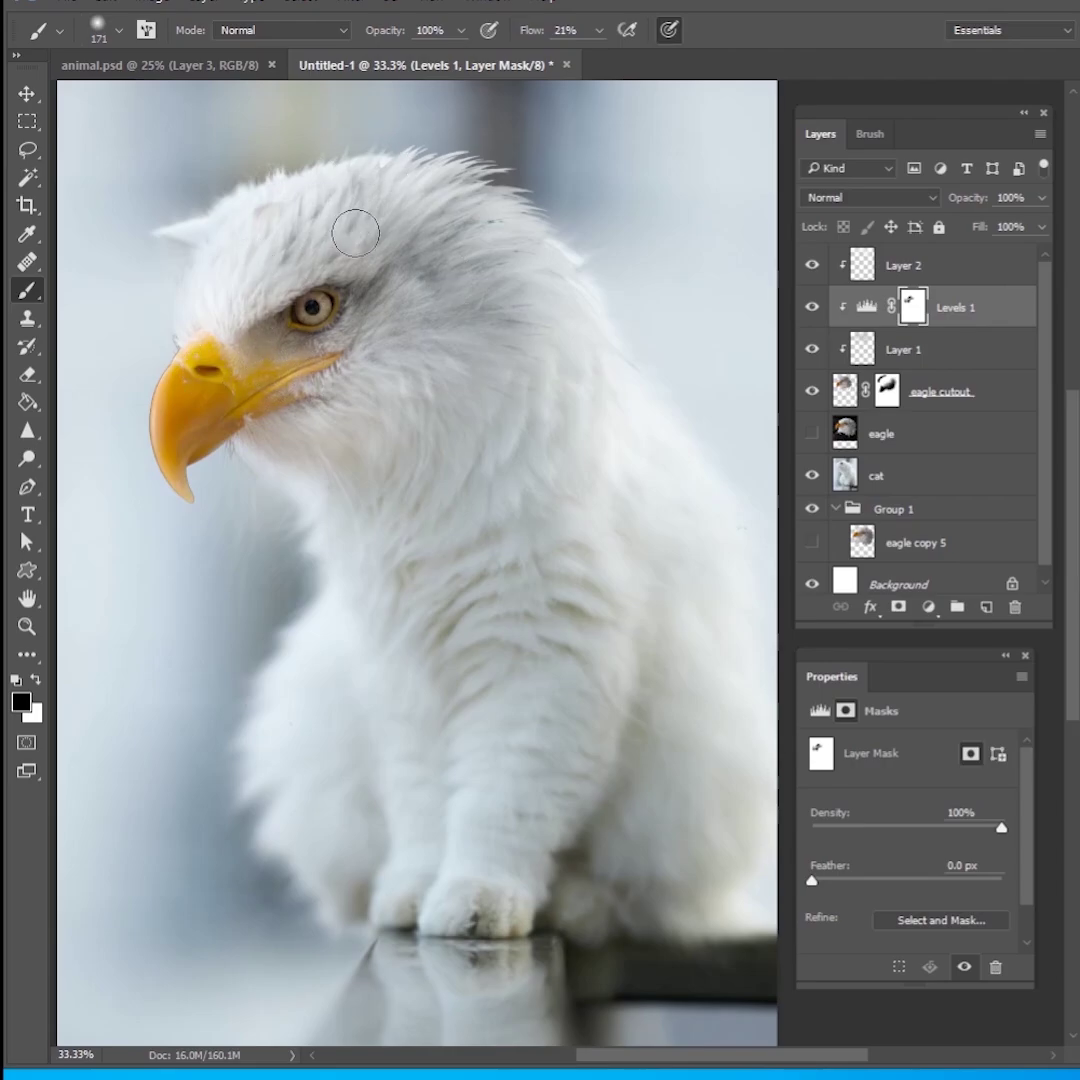
- Toggle the eagle cutout's visibility to compare its outline with the cat's head and ears underneath
left_click(812, 391)
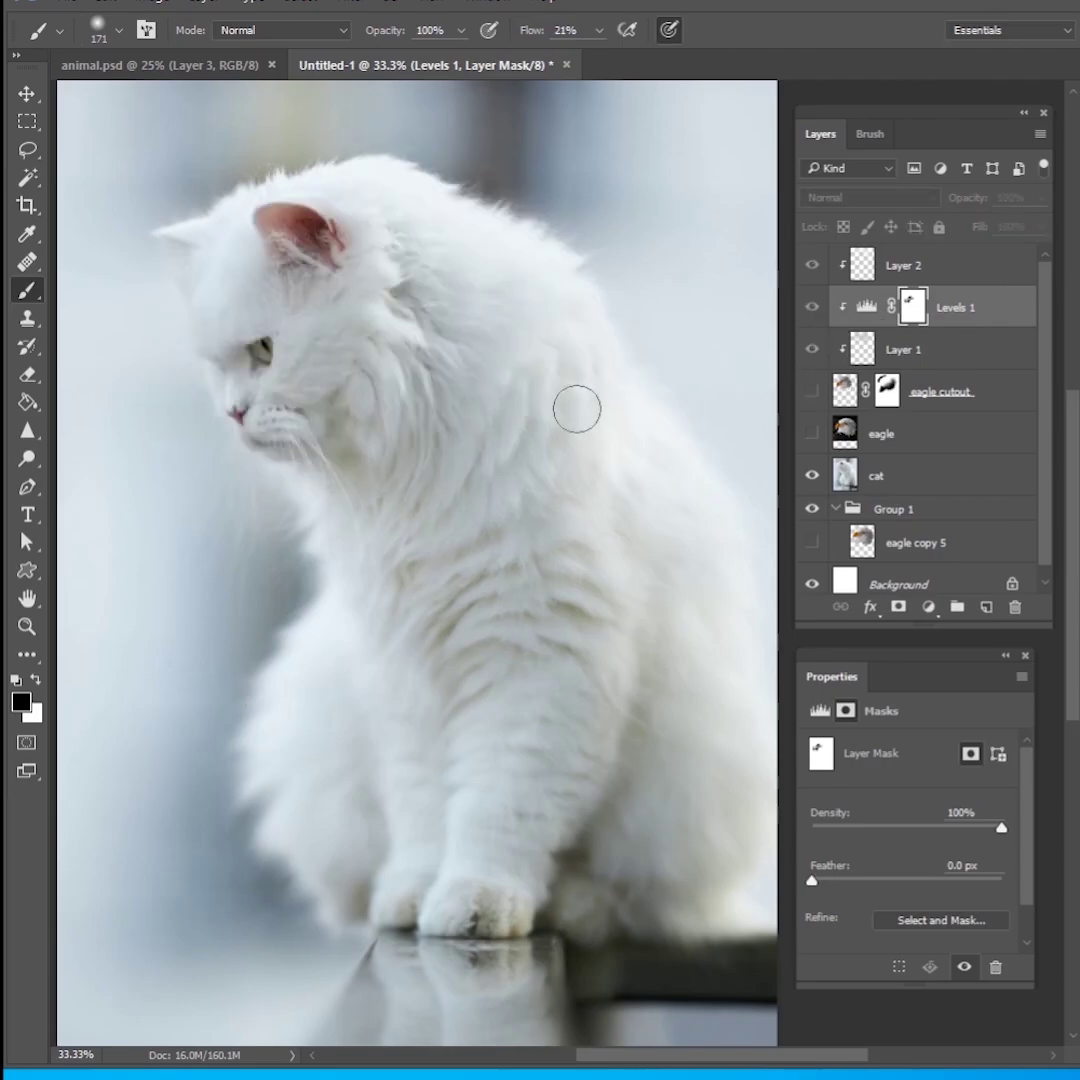
left_click(812, 391)
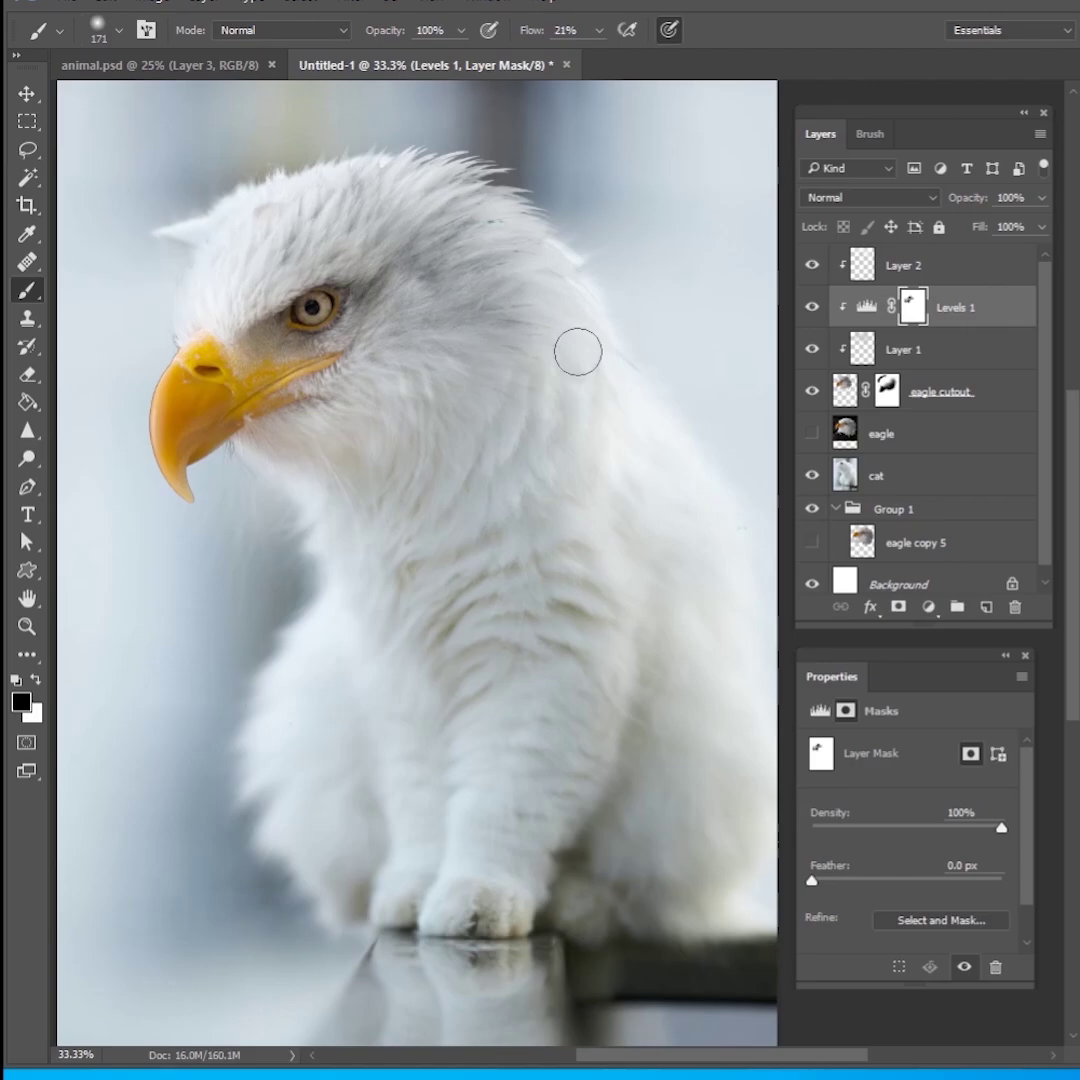
left_click(812, 391)
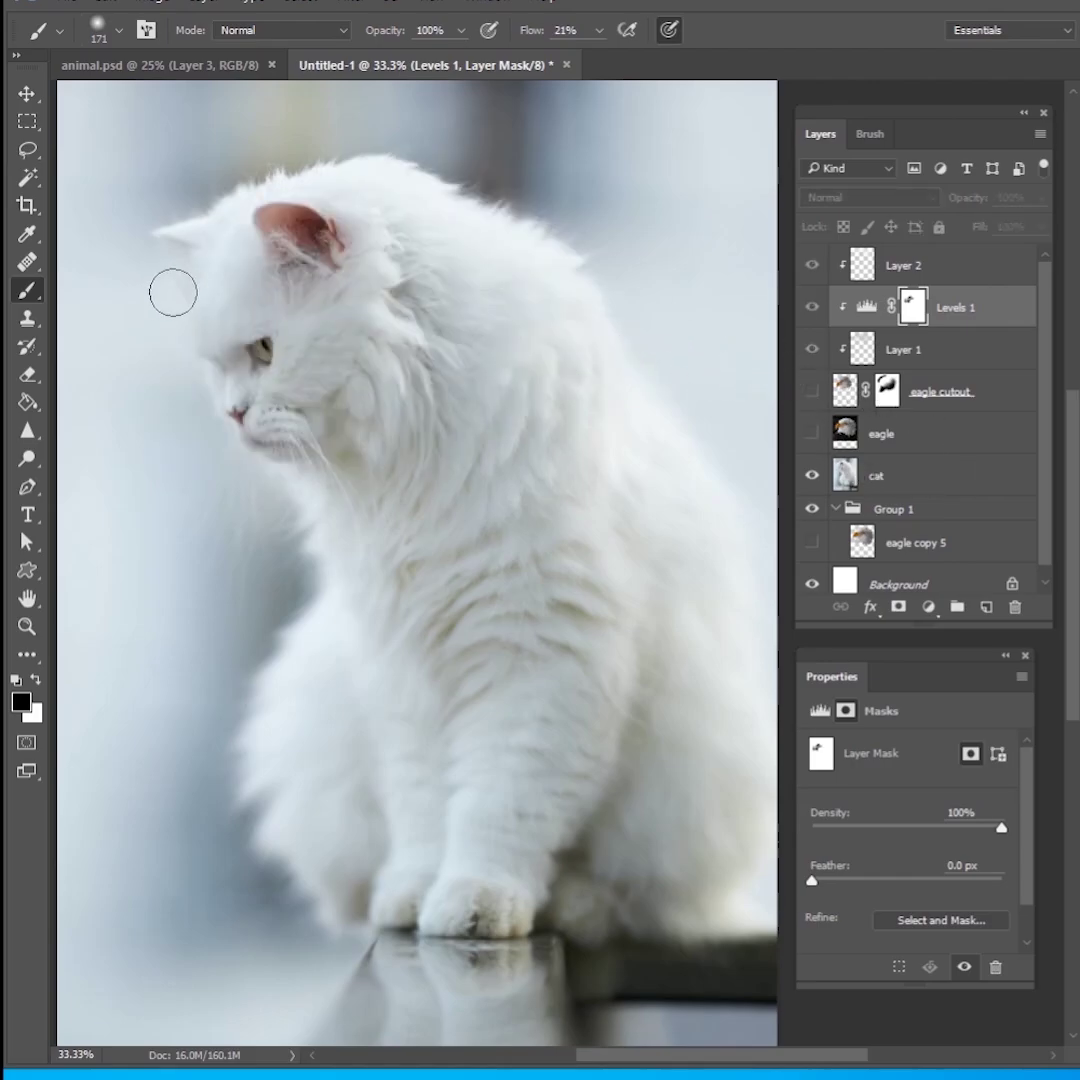
left_click(812, 391)
- Add a new layer above the cat layer and paint over the cat's ear protruding behind the eagle's forehead
left_click(885, 465)
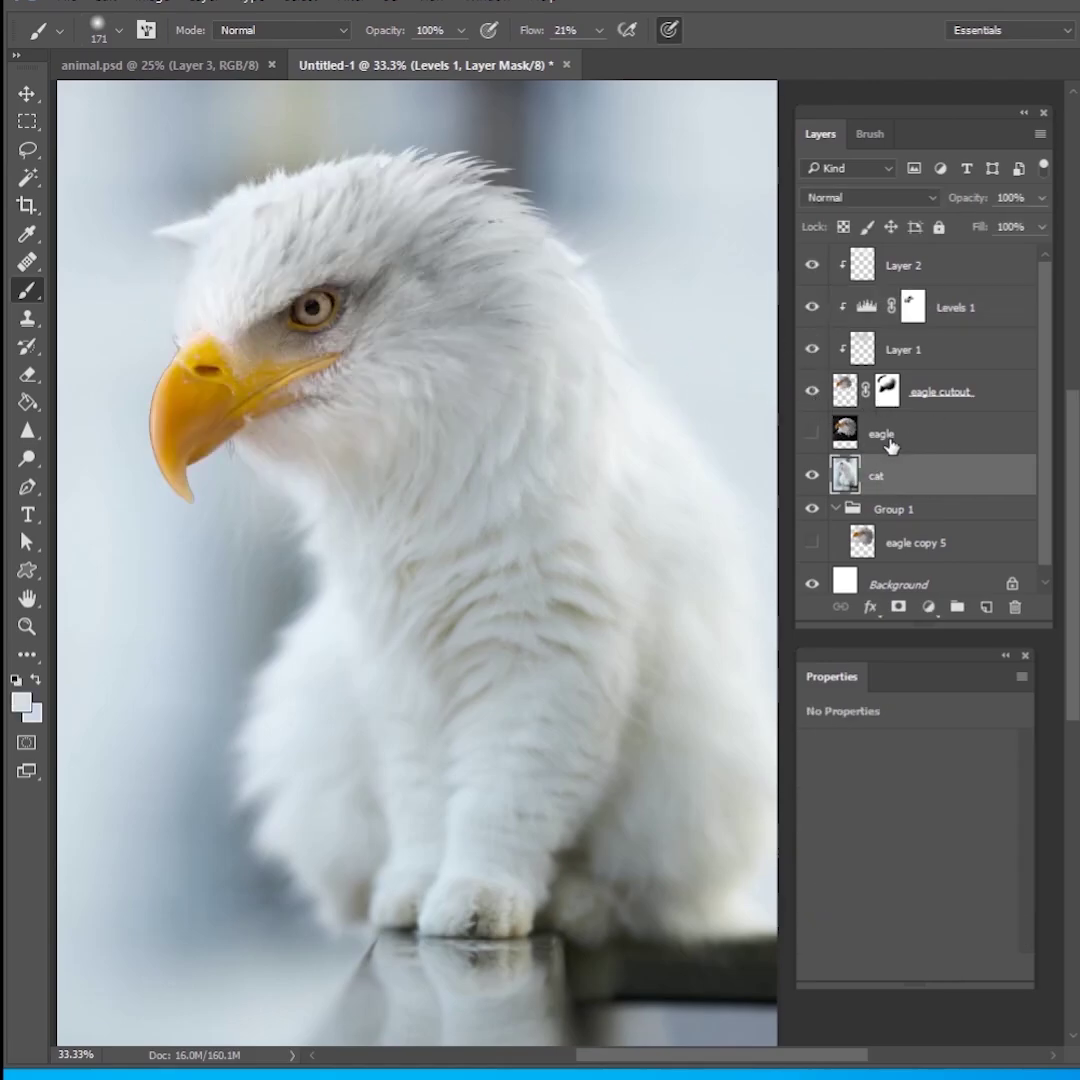
left_click(986, 607)
mouse_move(169, 219)
left_mouse_down()
mouse_move(206, 197)
mouse_move(176, 239)
mouse_move(224, 200)
left_mouse_up()
- Paint out the remaining cat fur around the eagle's forehead and crown with sampled background colours and a 183 px brush
left_click(202, 181, "alt")
right_click(231, 201)
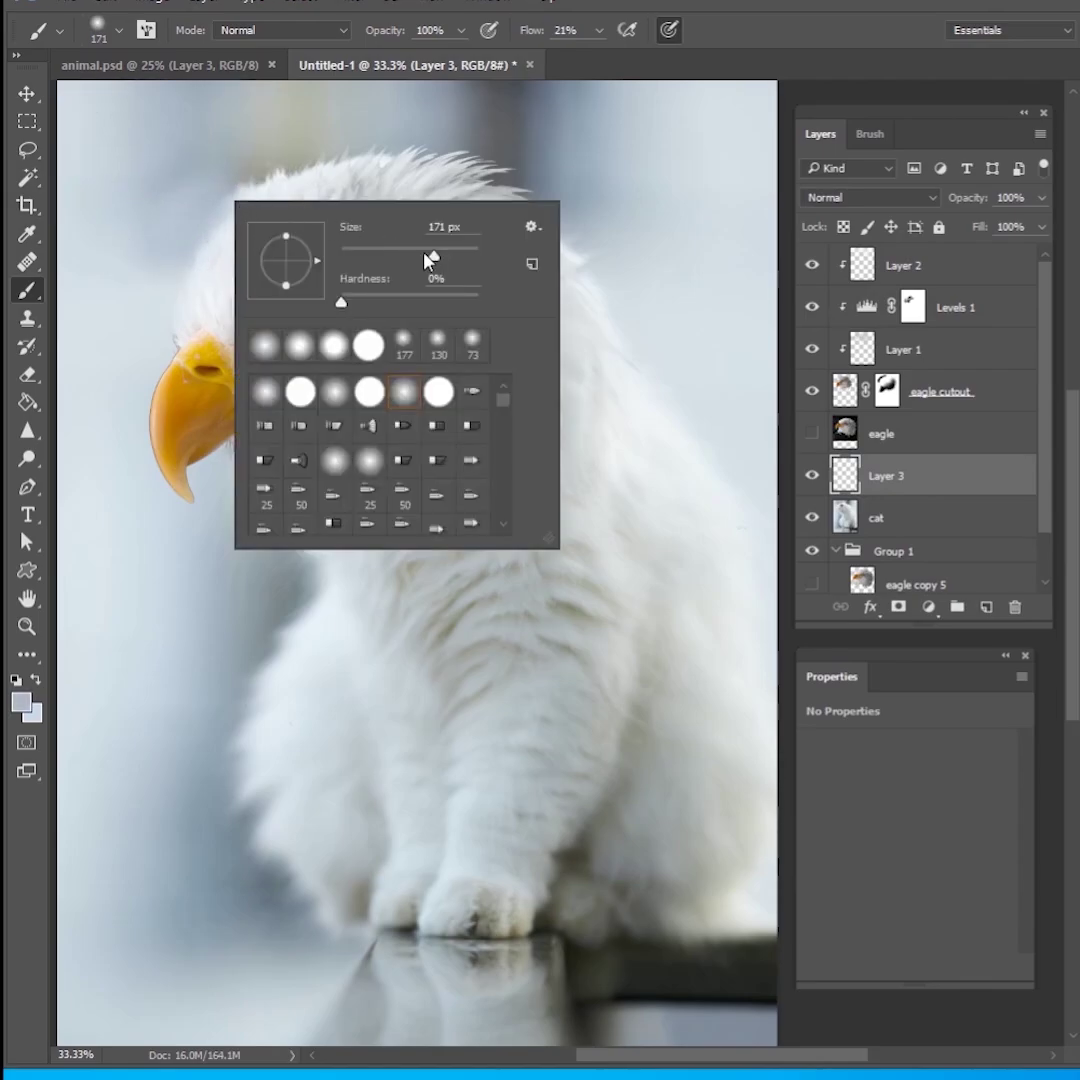
left_click_drag(428, 254, 434, 254)
left_click(248, 168)
left_click_drag(246, 160, 173, 282)
left_click(139, 284, "alt")
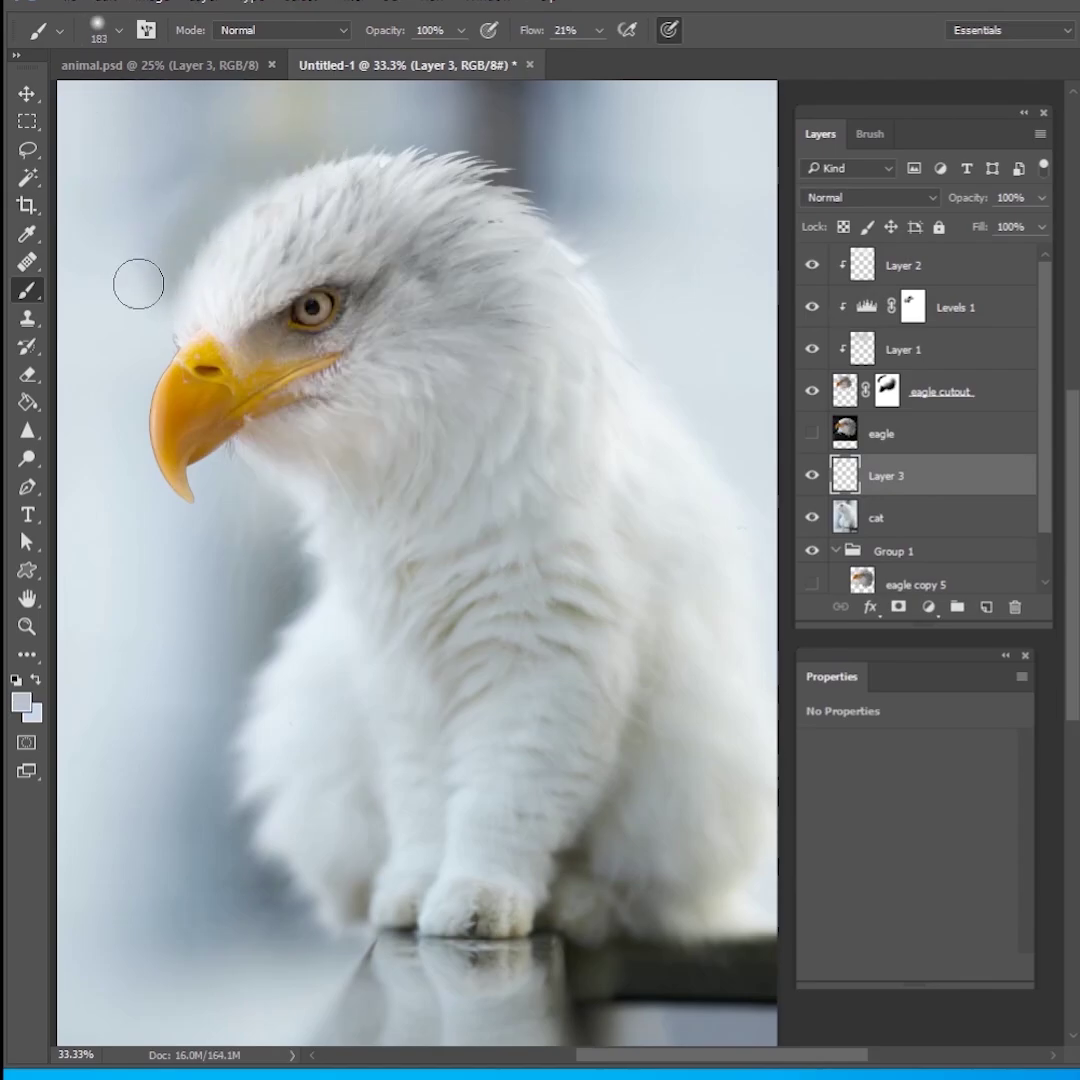
left_click(360, 140, "alt")
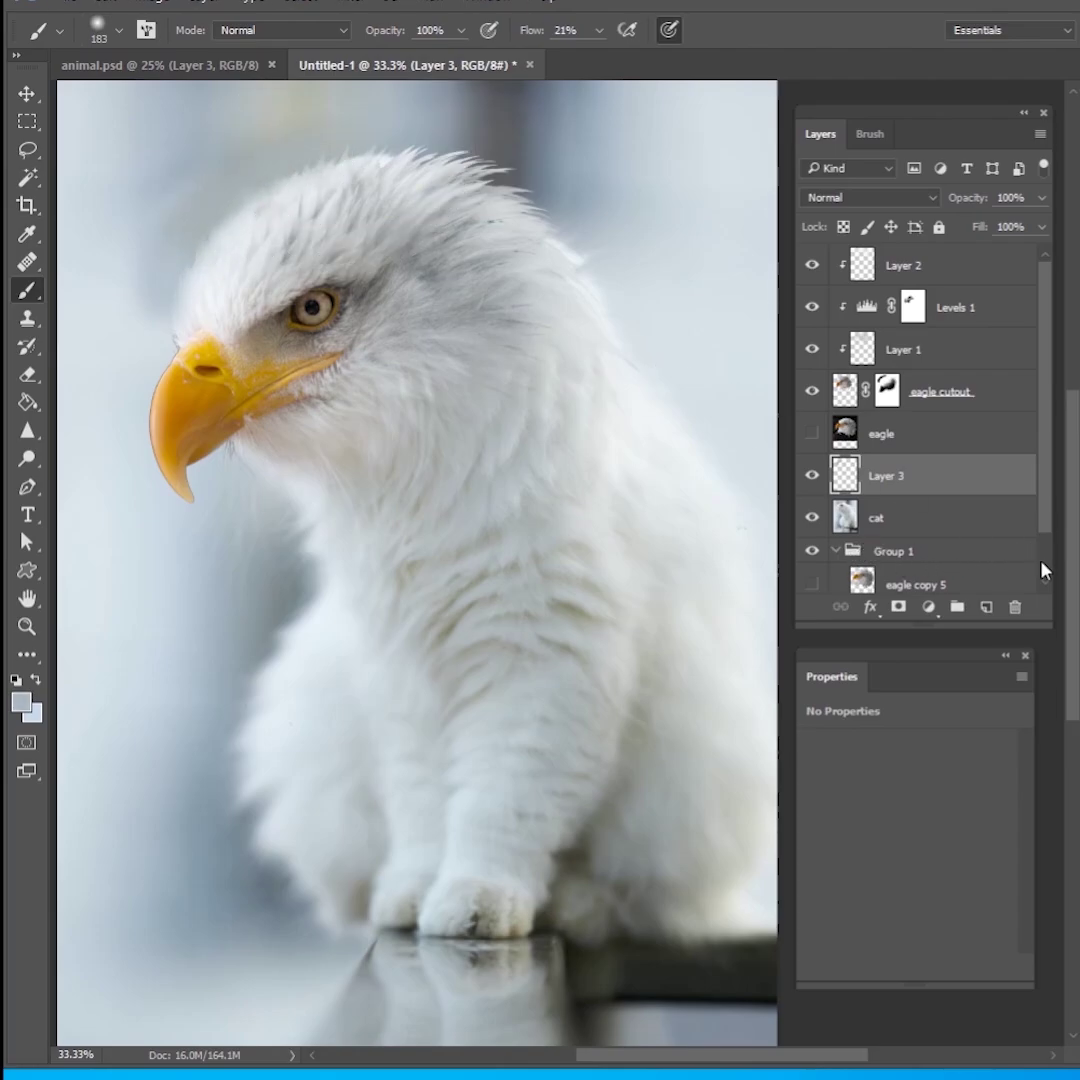
left_click(815, 478)
left_click(815, 478)
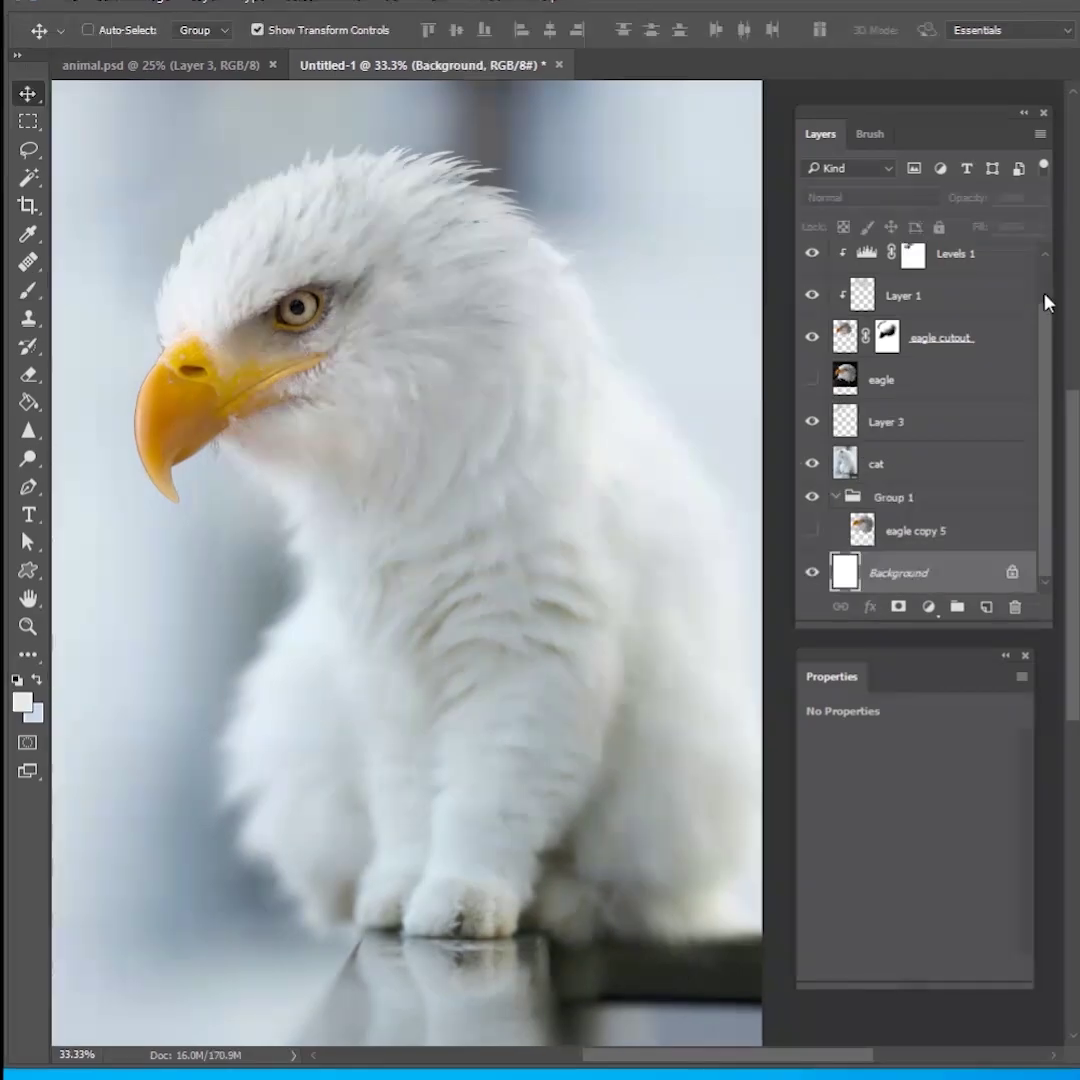
- Select the eagle cutout together with its three clipped layers and try rotating the head to about 33 degrees
scroll(958, 388, "up", 1)
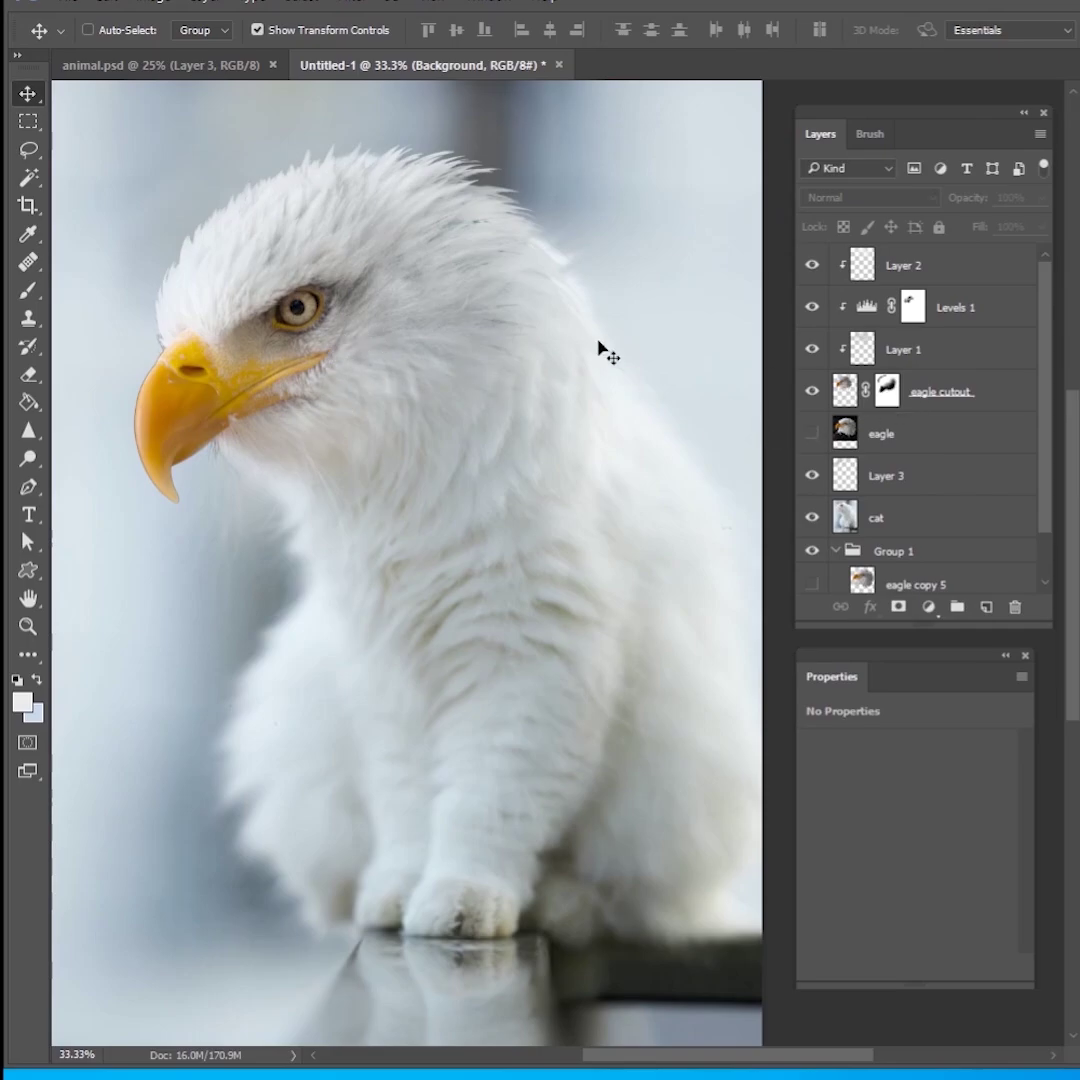
left_click(958, 388)
left_click(962, 309, "shift")
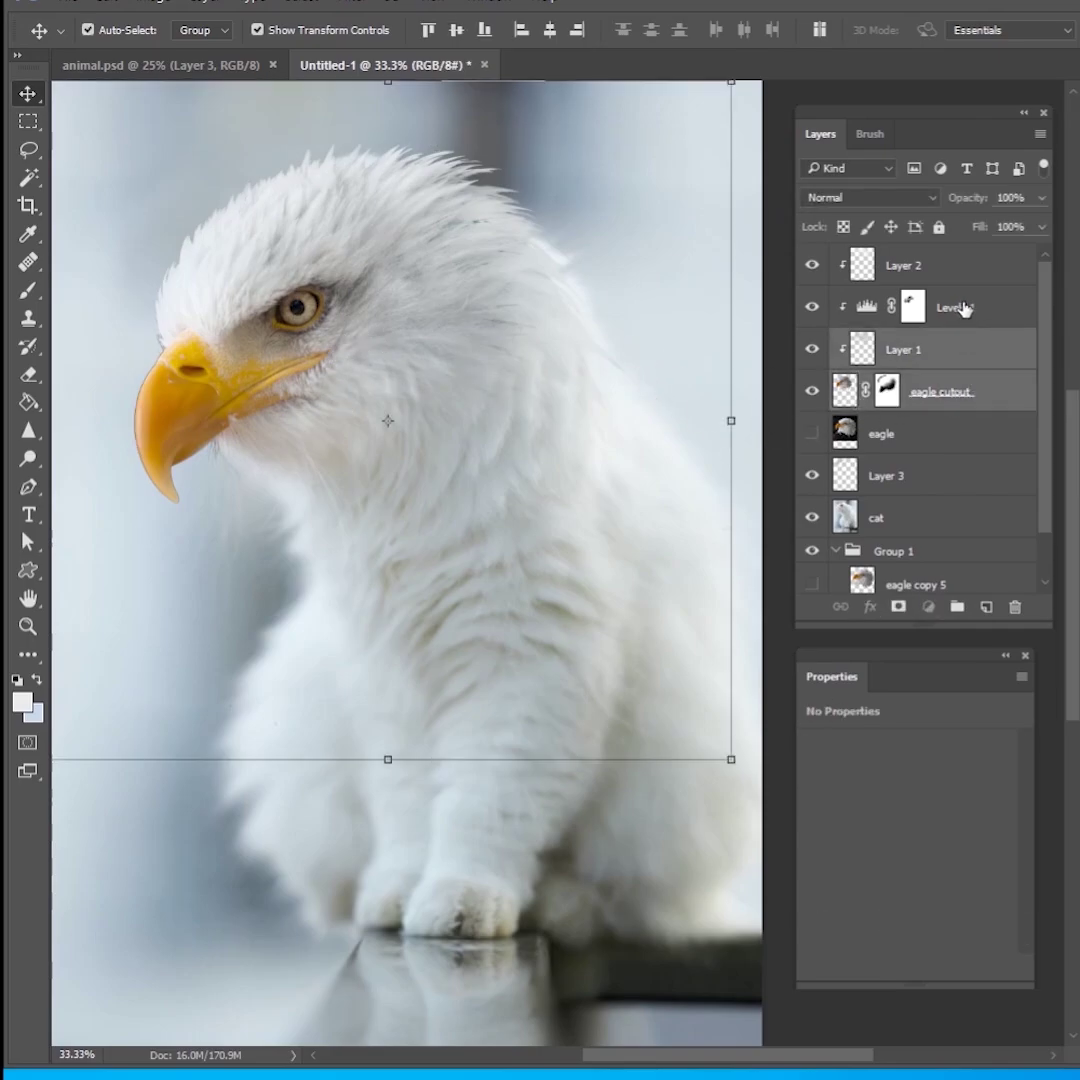
left_click(950, 265, "shift")
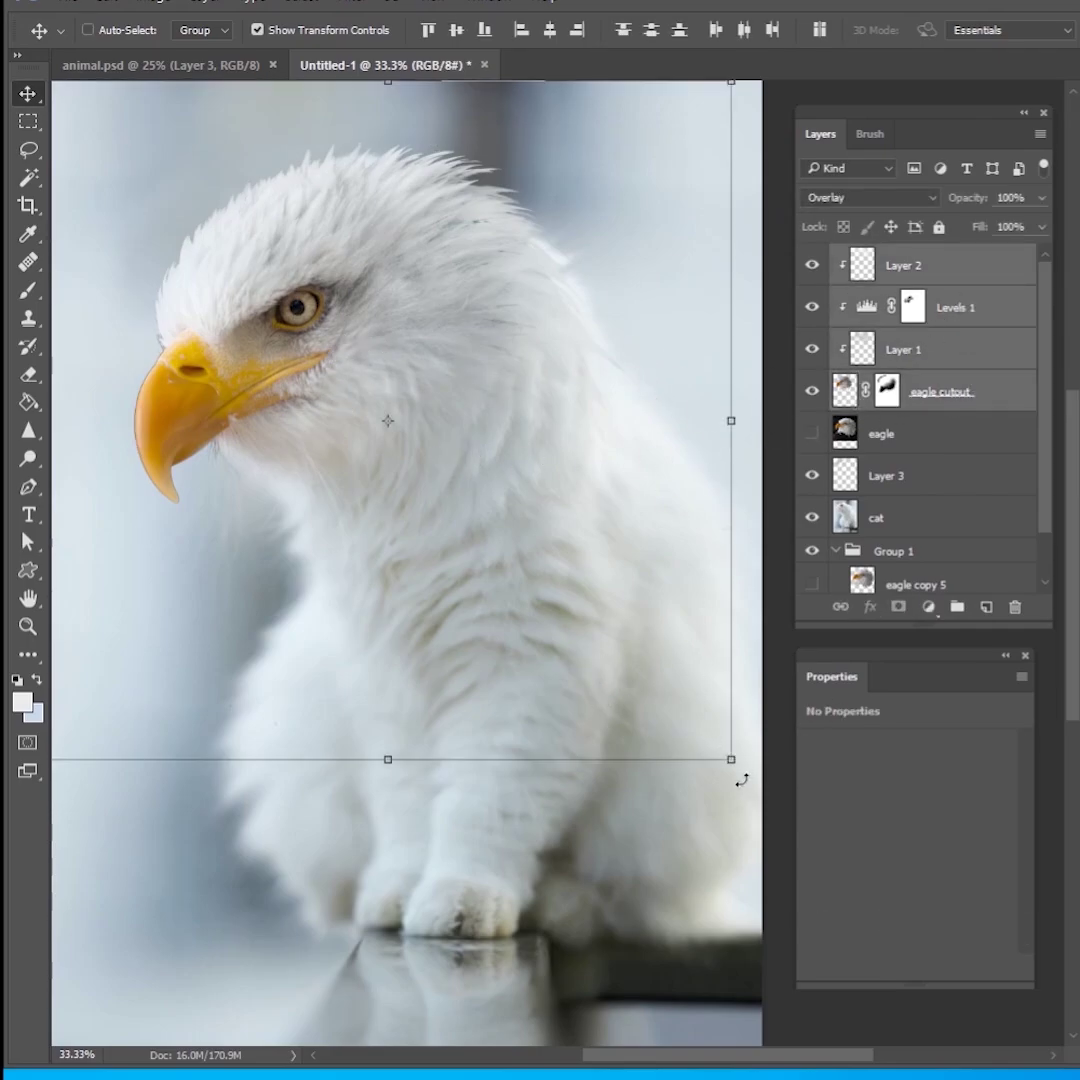
left_click_drag(741, 781, 790, 667)
left_click_drag(626, 621, 658, 608)
left_click_drag(673, 773, 686, 714)
left_click_drag(587, 633, 574, 642)
left_click_drag(645, 750, 285, 739)
left_click_drag(483, 621, 409, 642)
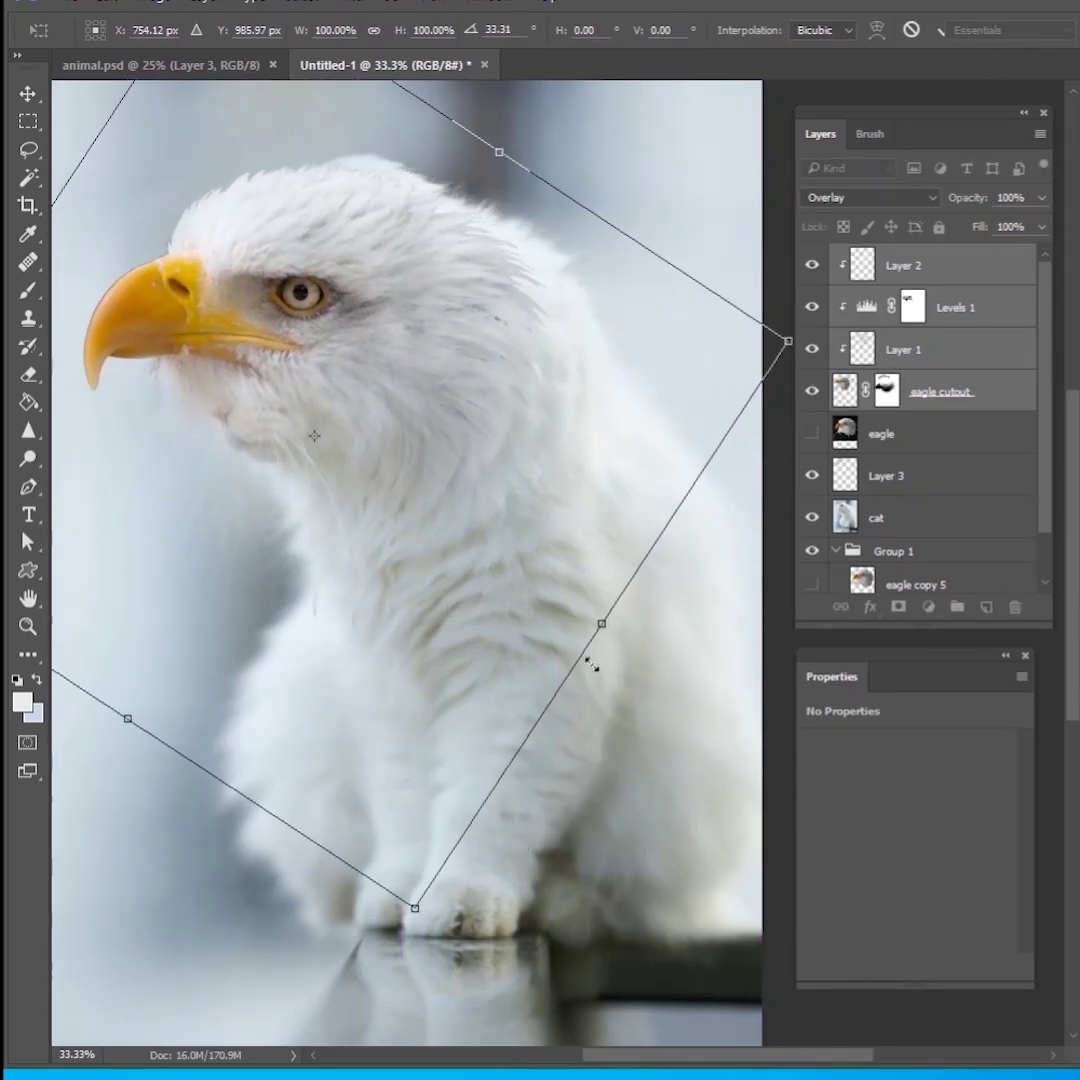
- Try tilting the eagle head to about 14 degrees and shifting it around over the cat's face and body
left_click_drag(591, 664, 683, 575)
left_click_drag(265, 552, 441, 413)
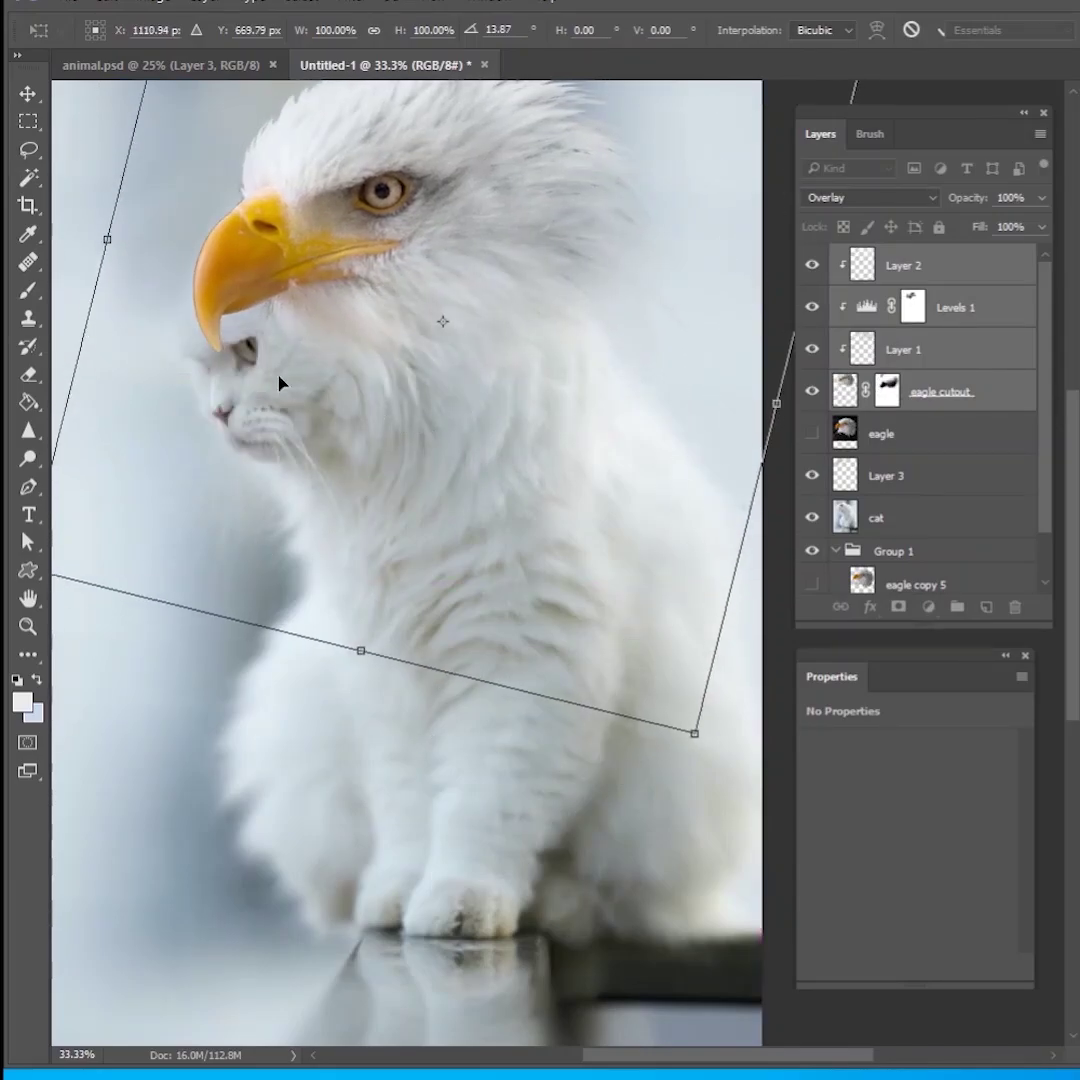
left_click_drag(527, 463, 502, 598)
left_click_drag(718, 706, 742, 634)
key("Return")
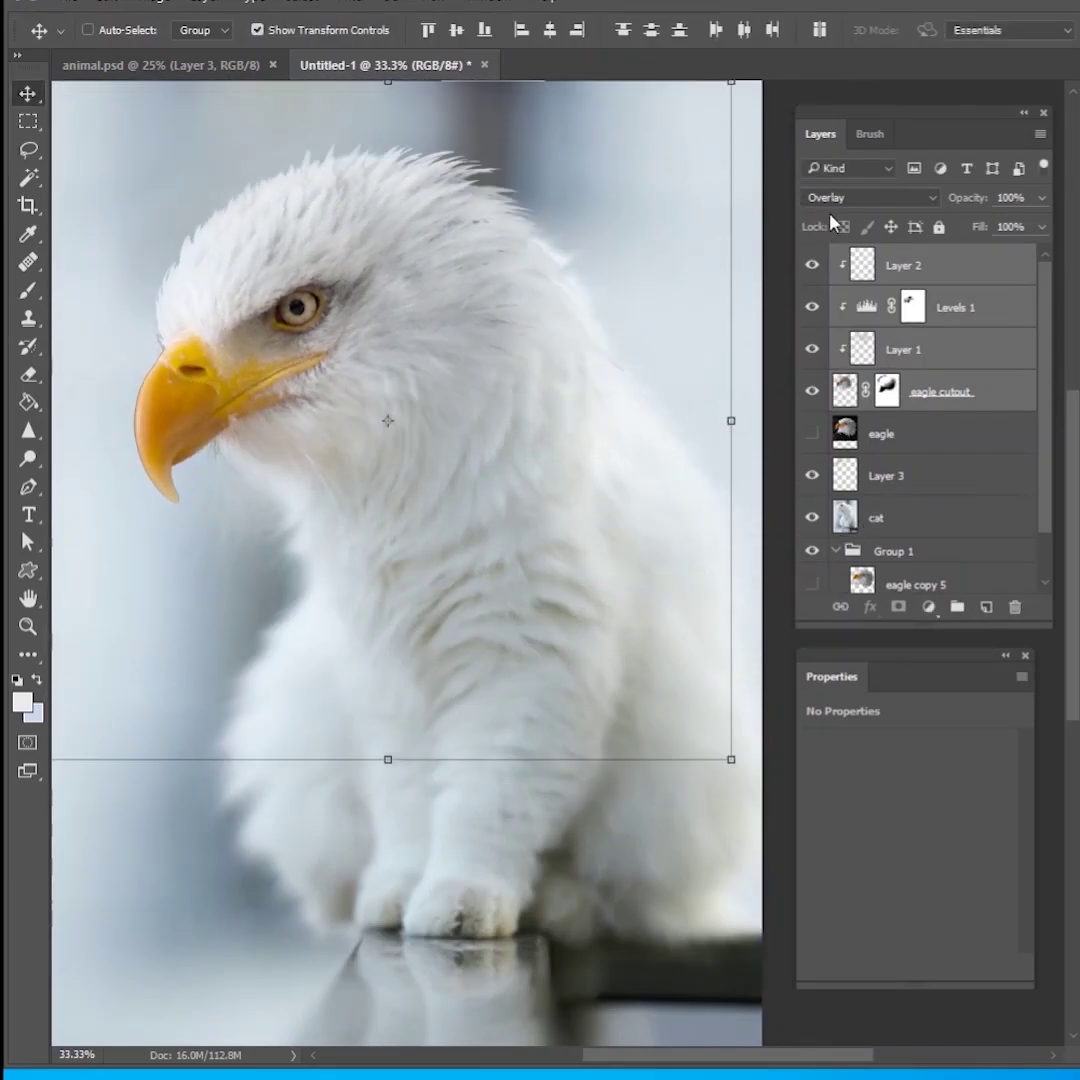
- Add a new layer above Layer 2 and stamp all visible layers into it
left_click(960, 268)
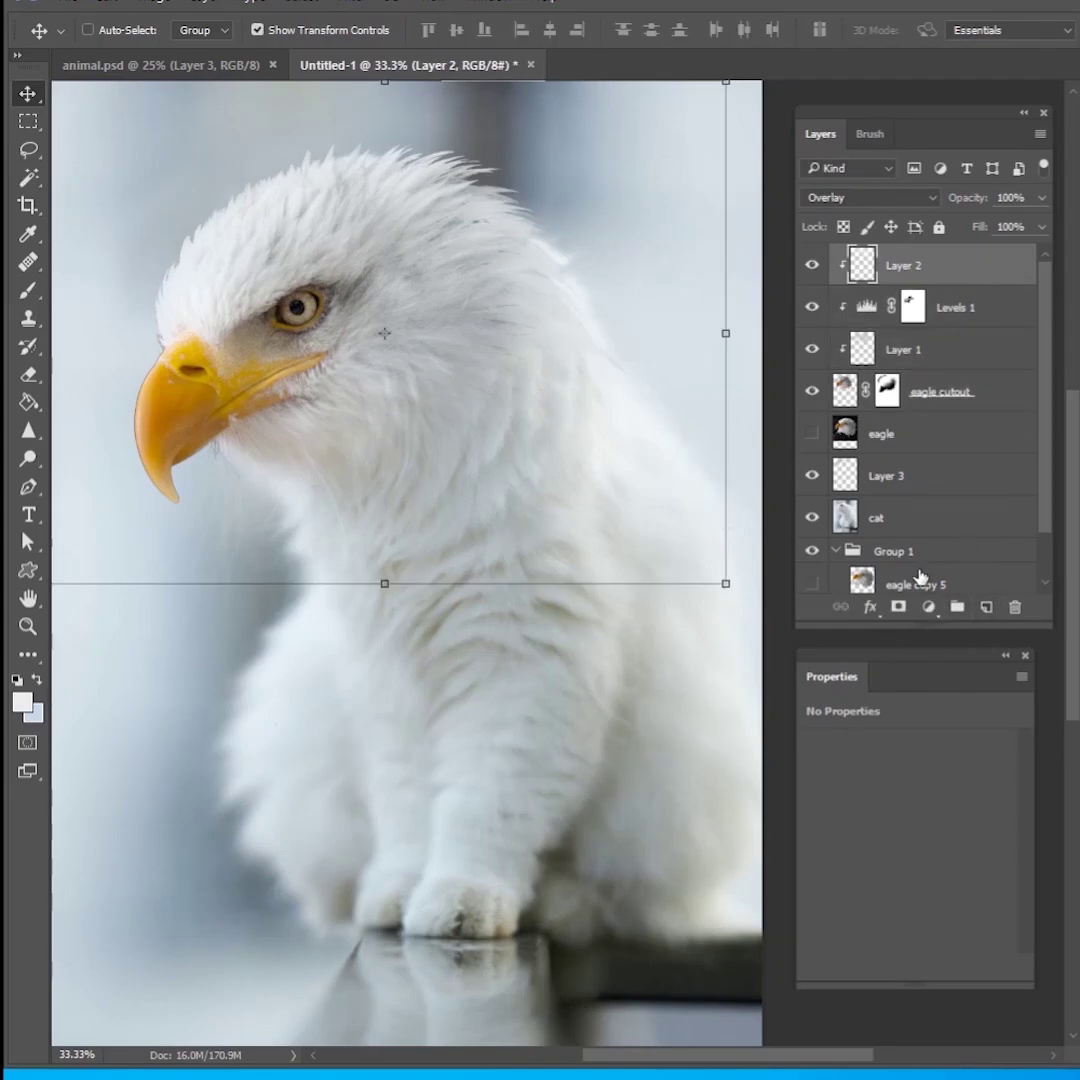
left_click(988, 606)
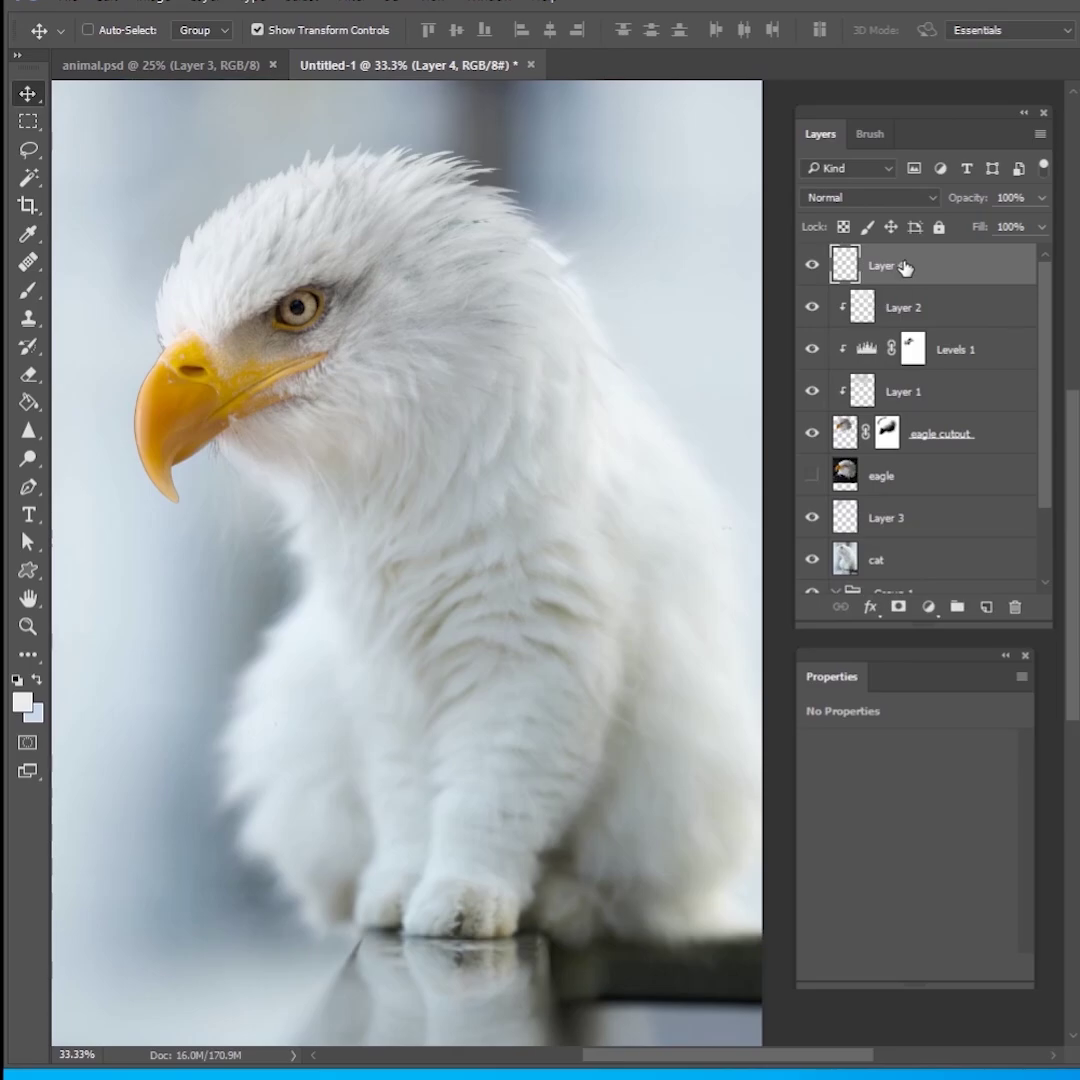
key("ctrl+shift+alt+e")
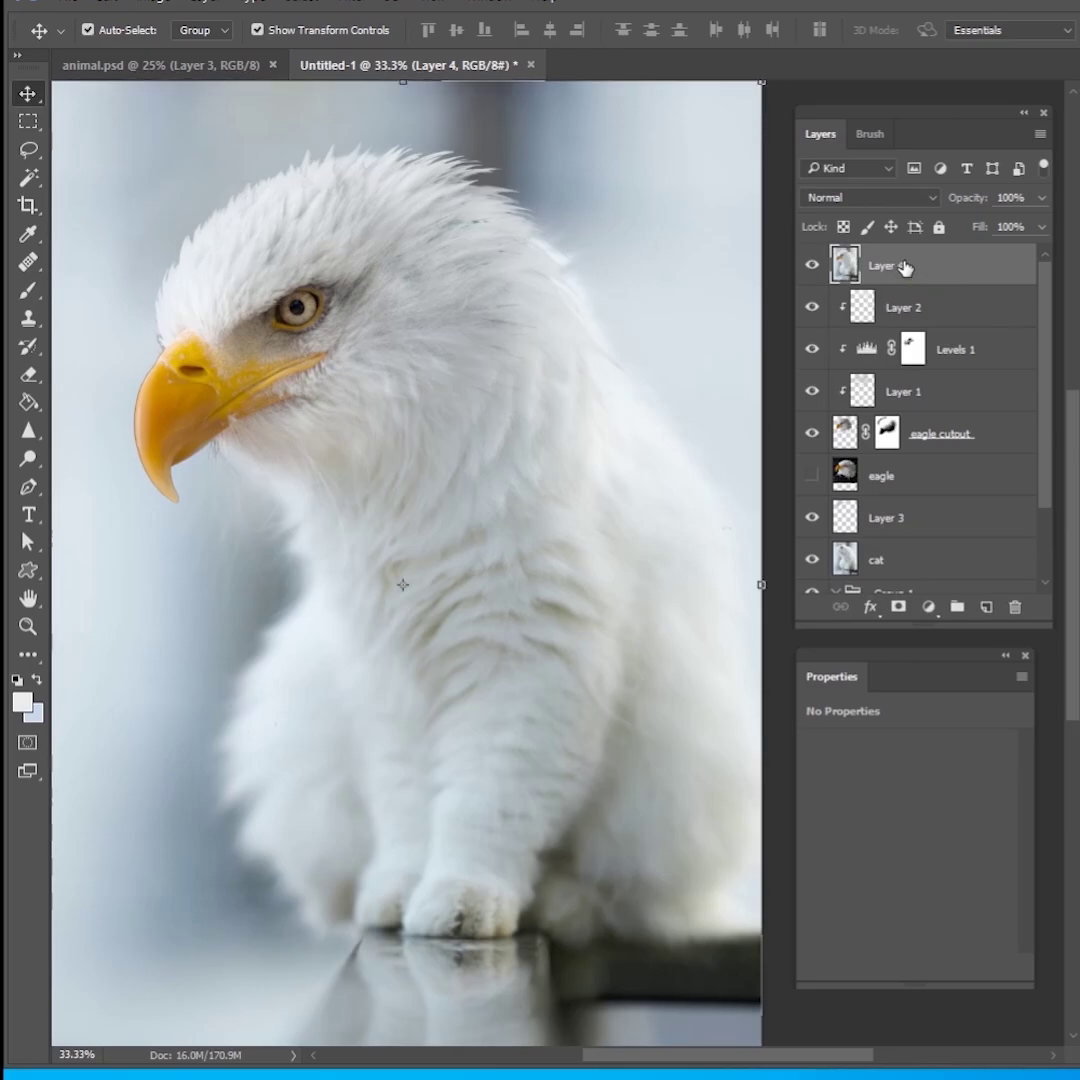
- Apply a High Pass filter with a radius of 3 pixels to the merged layer and set its blend mode to Overlay
left_click_drag(526, 436, 293, 62)
left_click(350, 4)
mouse_move(463, 419)
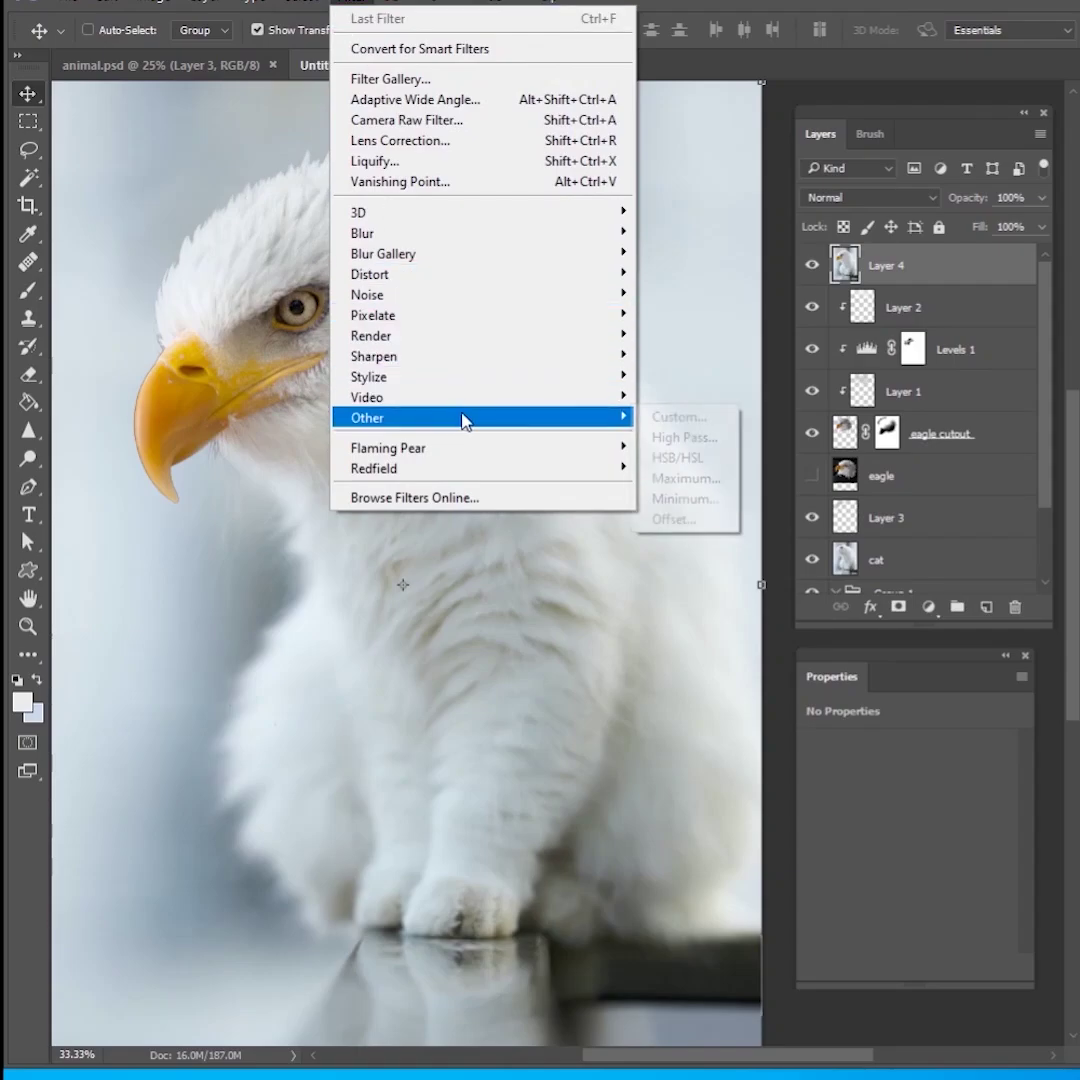
left_click(684, 437)
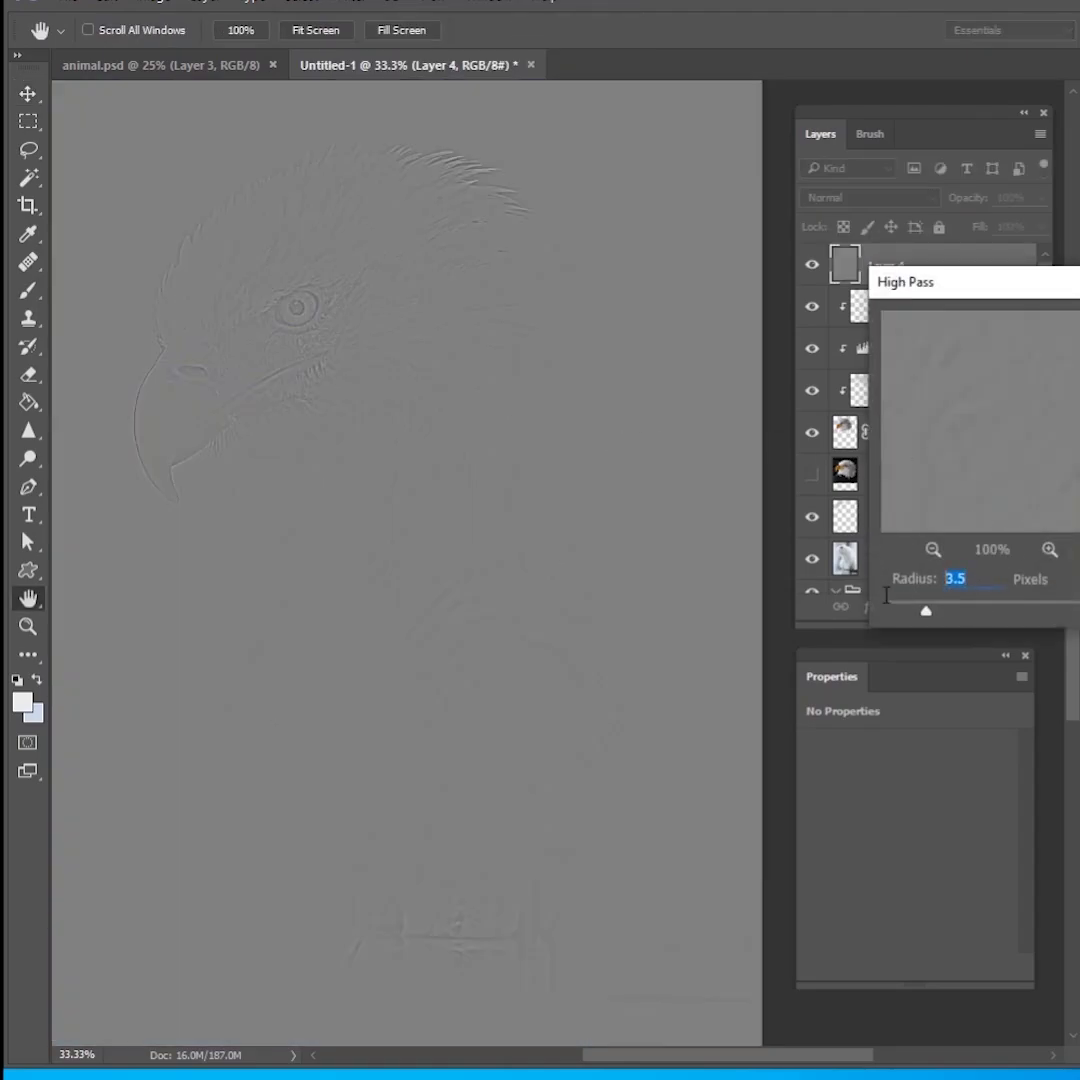
type("3")
key("Return")
left_click(866, 198)
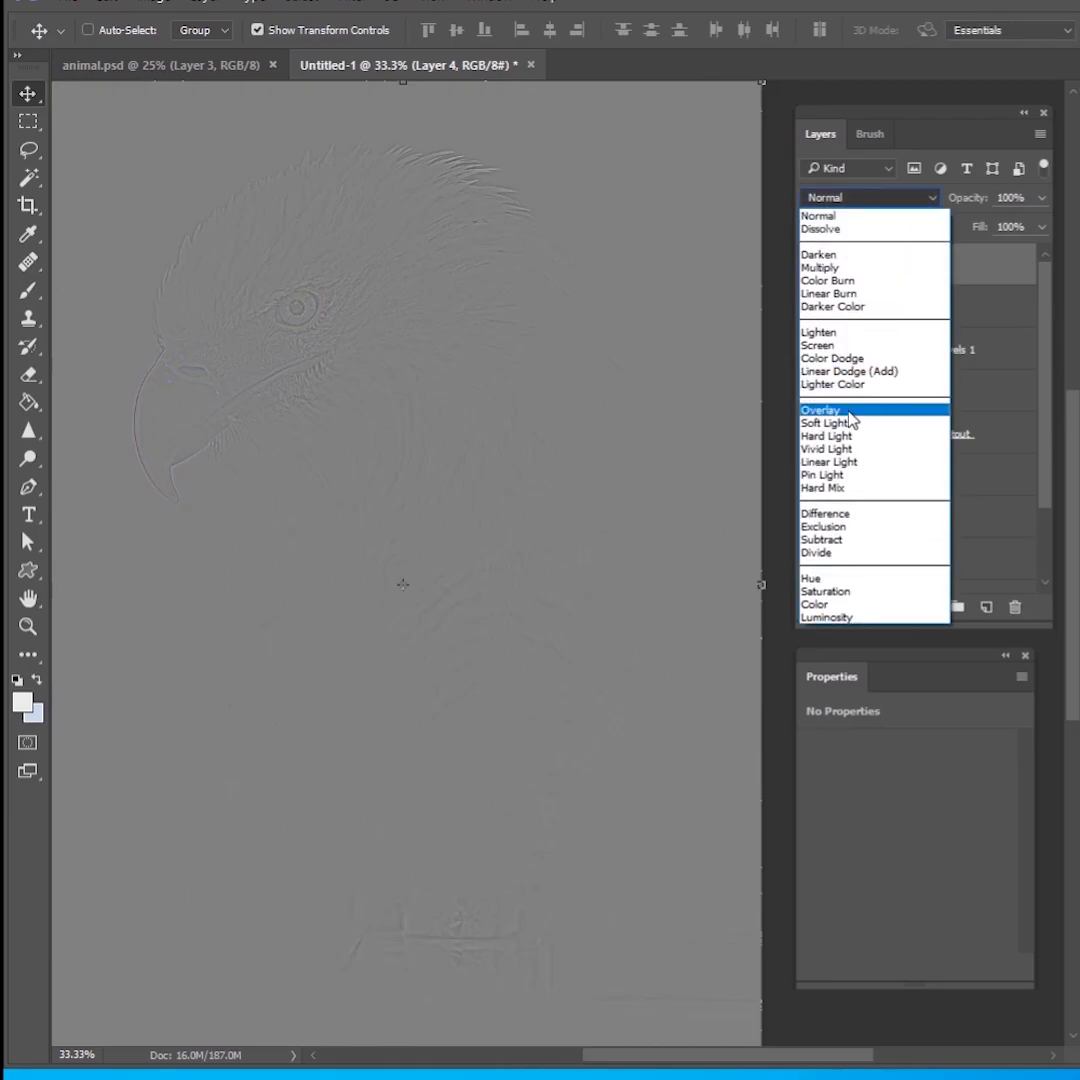
left_click(850, 420)
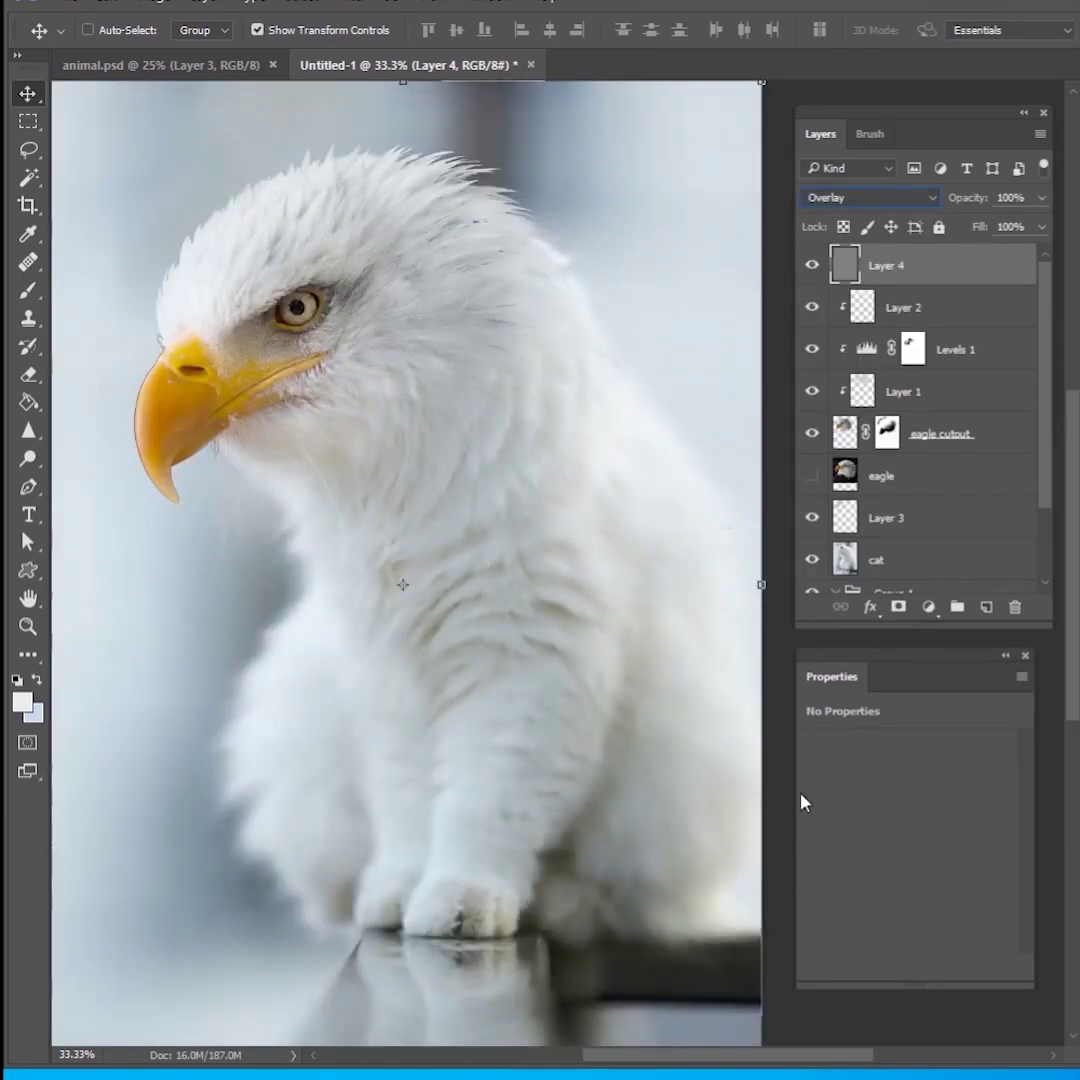